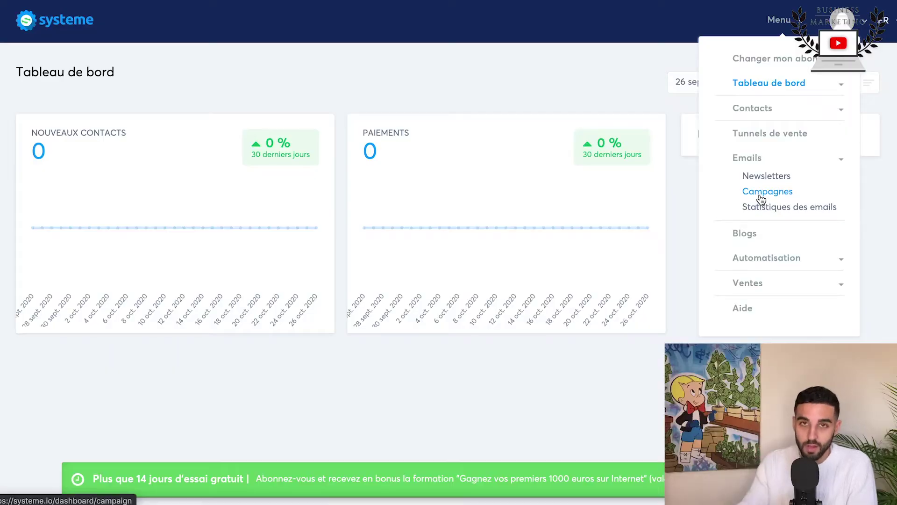
Start creating a new newsletter from the Newsletters list.
{"action": "left_click", "coordinate": [758, 178]}
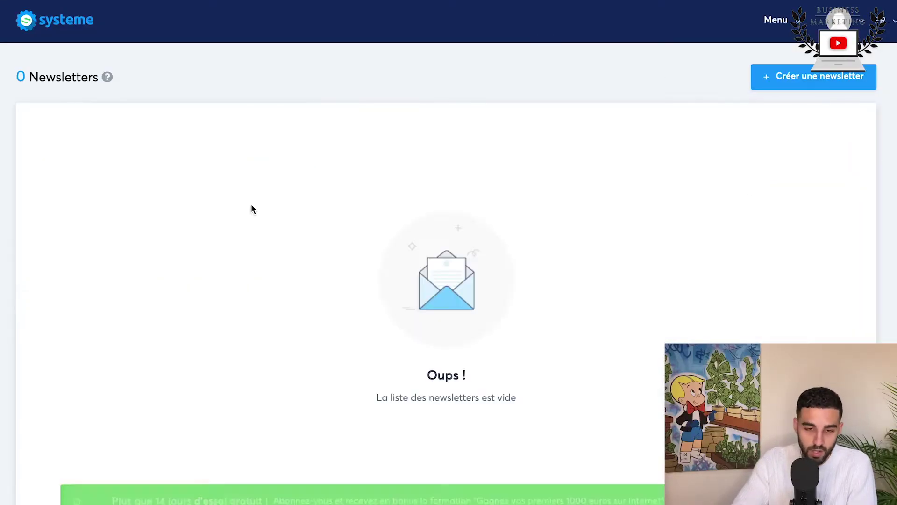
{"action": "left_click", "coordinate": [813, 86]}
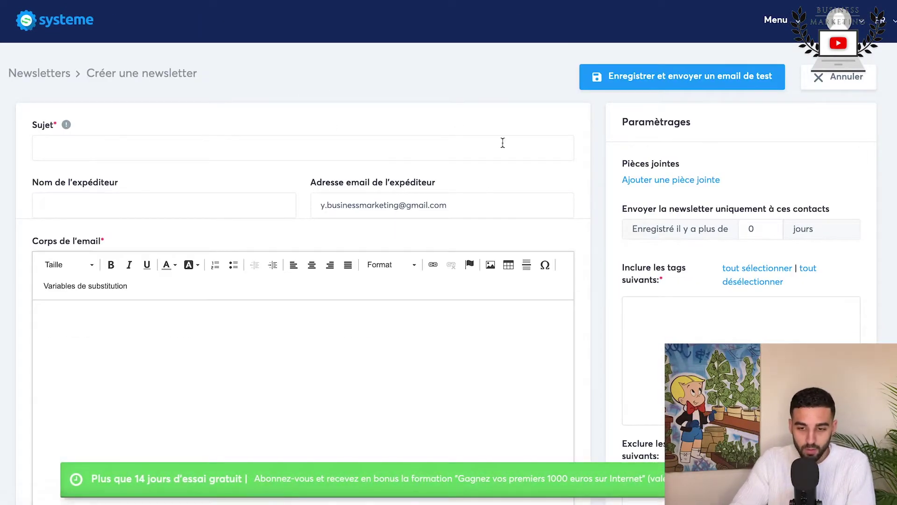
{"action": "left_click", "coordinate": [120, 147]}
{"action": "left_click", "coordinate": [153, 133]}
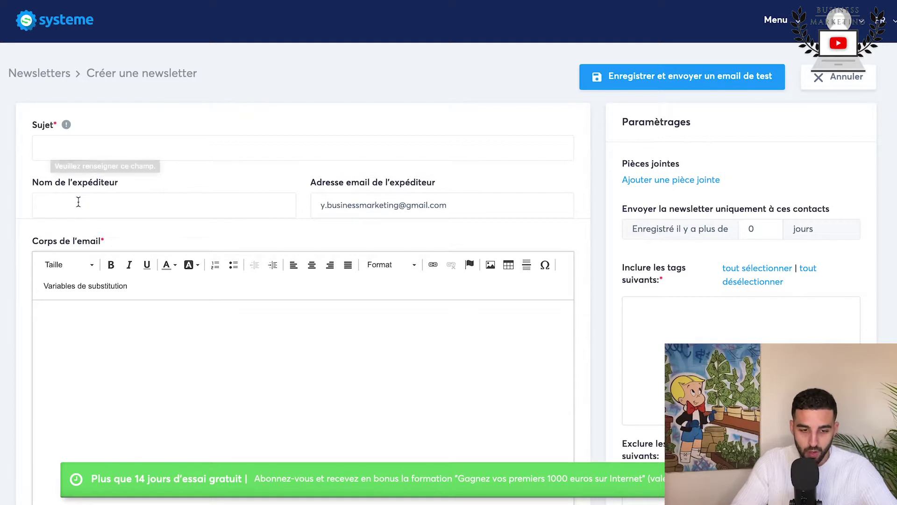
Enter a sender name made of a first name followed by "- Coach sportif".
{"action": "left_click", "coordinate": [90, 210]}
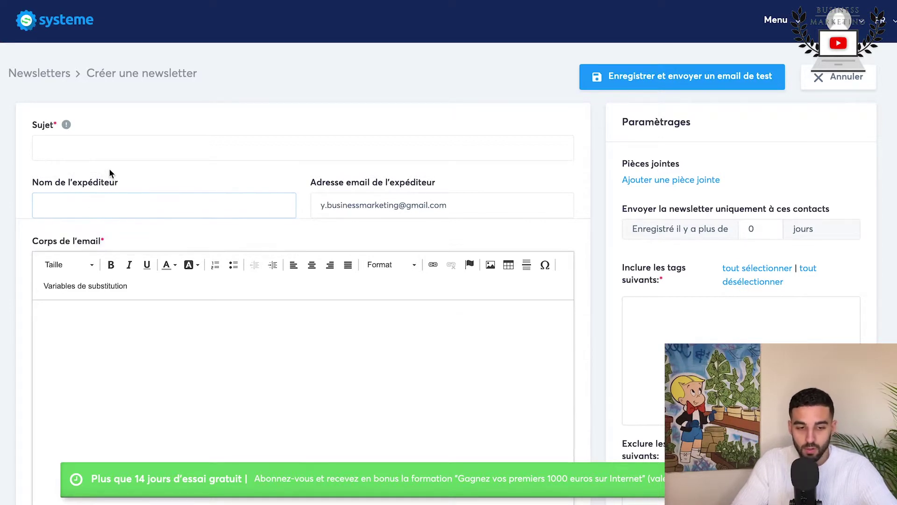
{"action": "left_click", "coordinate": [42, 211]}
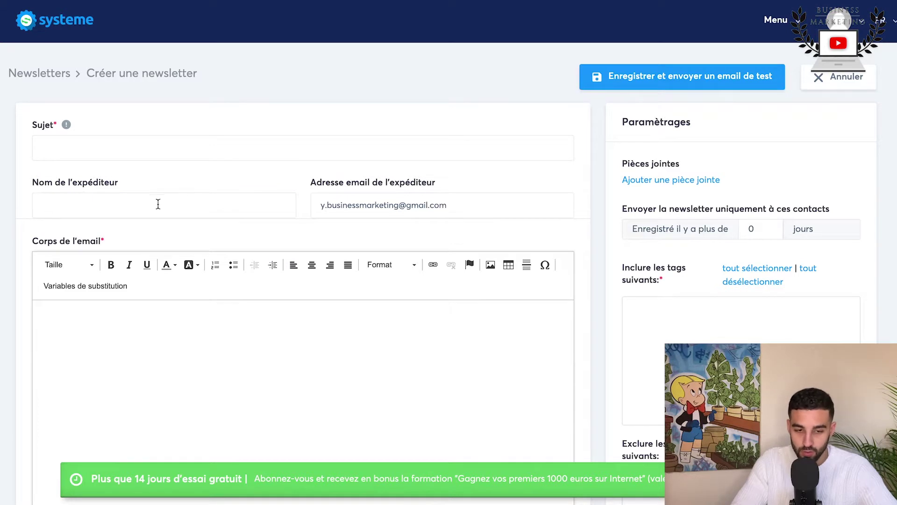
{"action": "left_click", "coordinate": [59, 205]}
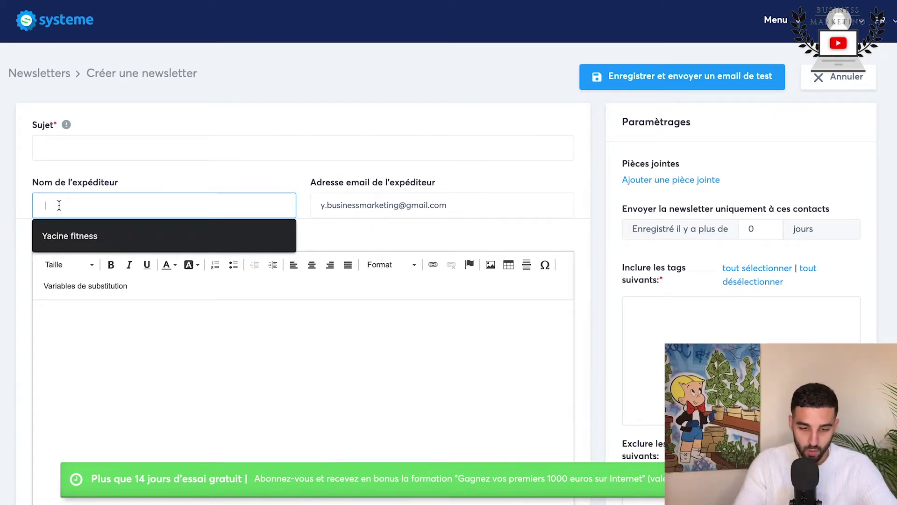
{"action": "type", "text": "David "}
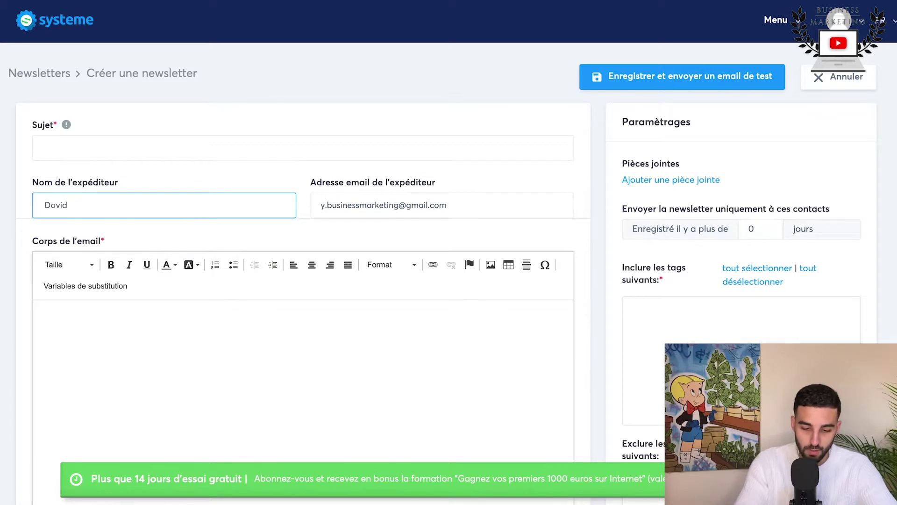
{"action": "type", "text": "Coaching"}
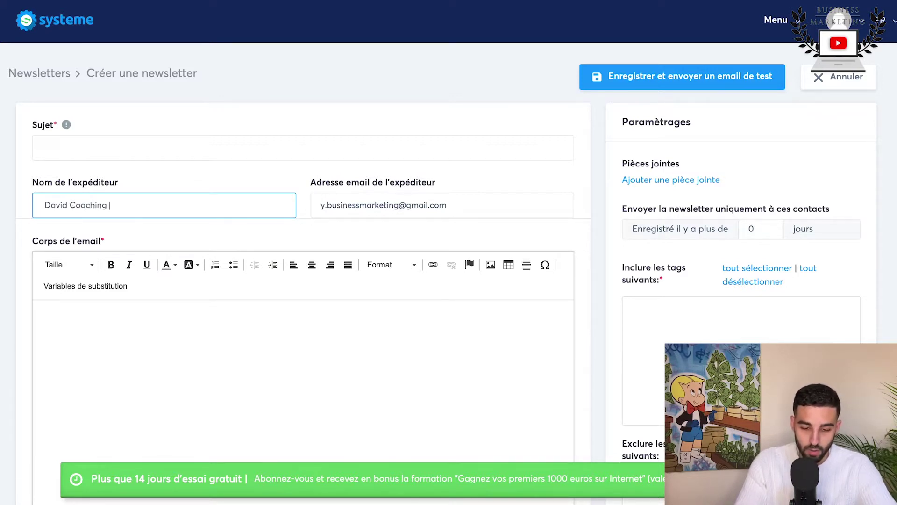
{"action": "key", "text": "BackSpace"}
{"action": "key", "text": "BackSpace"}
{"action": "key", "text": "BackSpace"}
{"action": "key", "text": "BackSpace"}
{"action": "type", "text": " sp"}
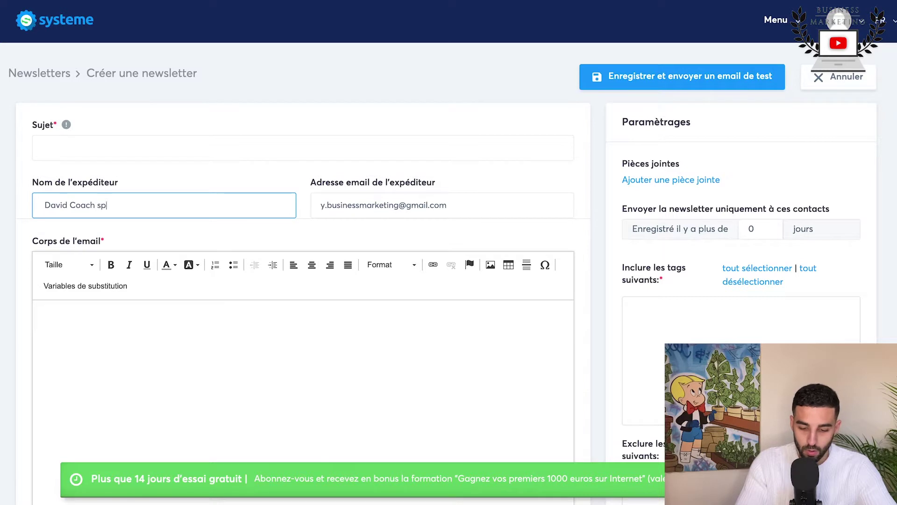
{"action": "type", "text": "ortif"}
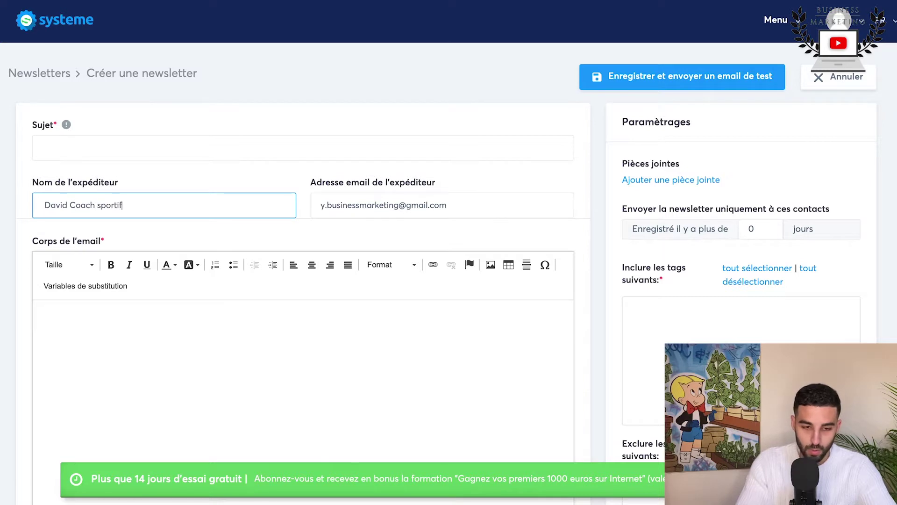
{"action": "left_click", "coordinate": [71, 204]}
{"action": "key", "text": "BackSpace"}
{"action": "type", "text": "-"}
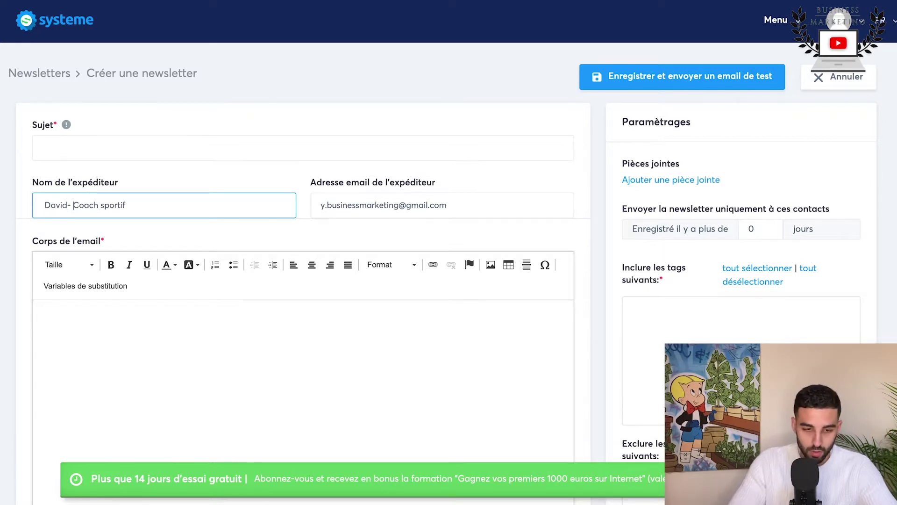
Replace the sender name with a different first name followed by " - Cuisine".
{"action": "triple_click", "coordinate": [152, 207]}
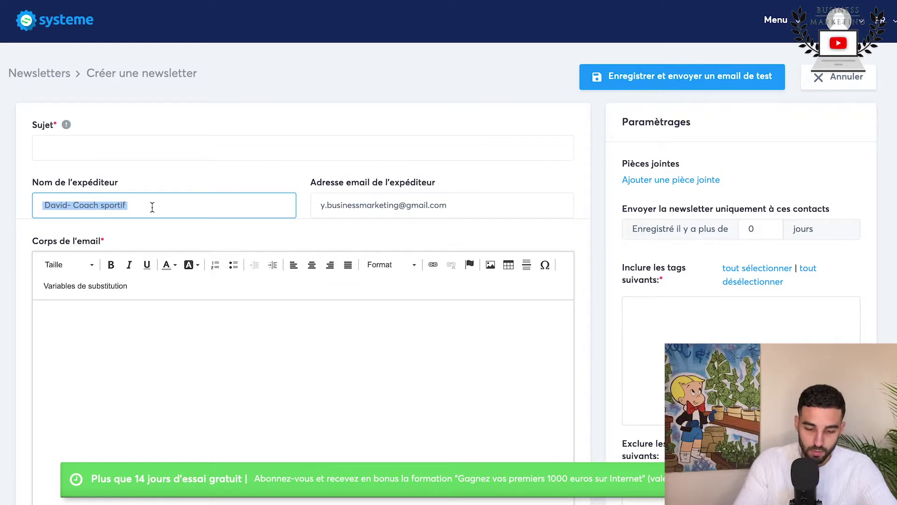
{"action": "type", "text": "Estelle"}
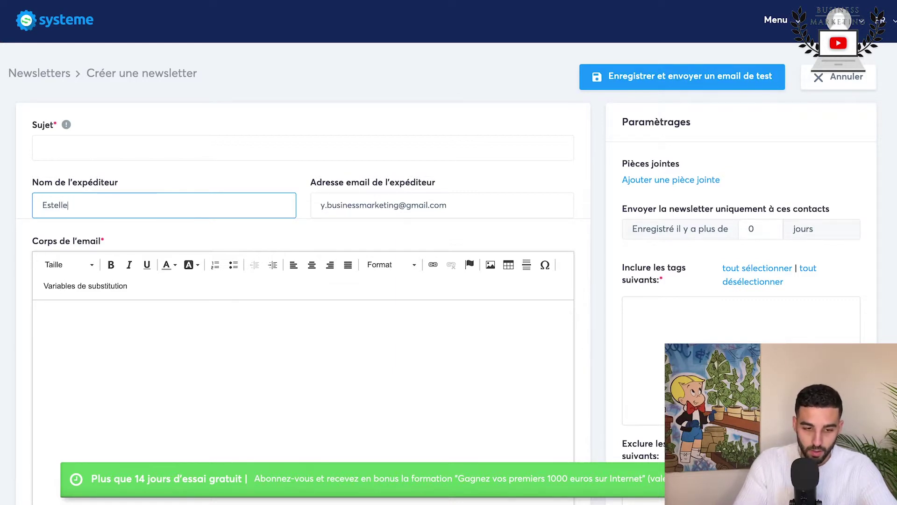
{"action": "type", "text": " - Cui"}
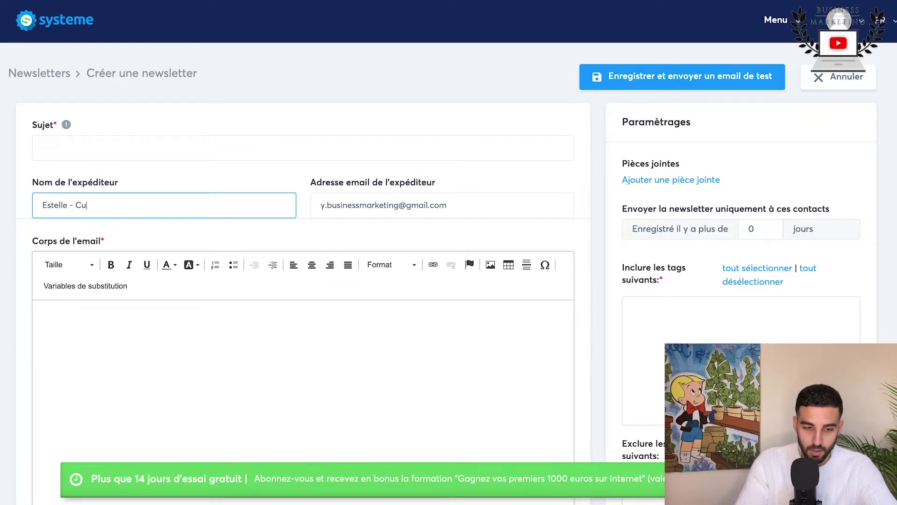
{"action": "type", "text": "sine"}
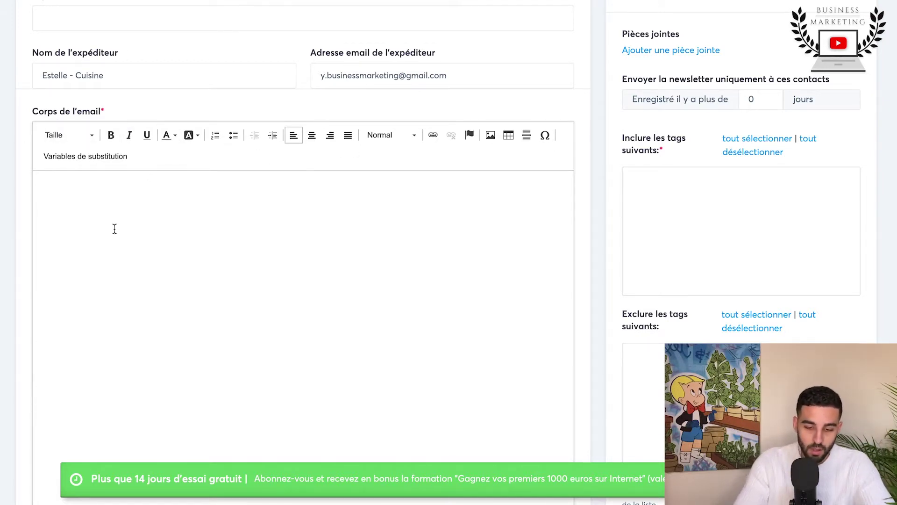
Write the greeting "Bonjour {first_name} !" in the email body, copying the first-name variable from the substitution variables list.
{"action": "type", "text": "Bonj"}
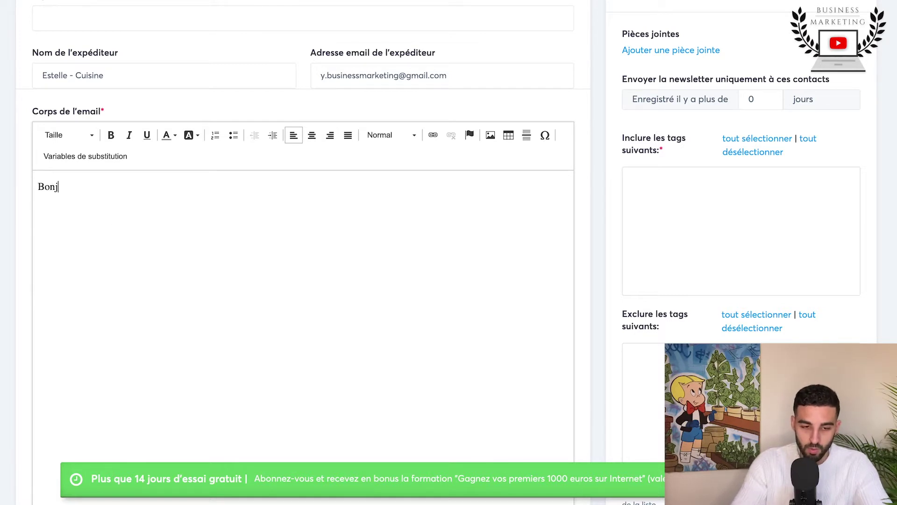
{"action": "type", "text": "our"}
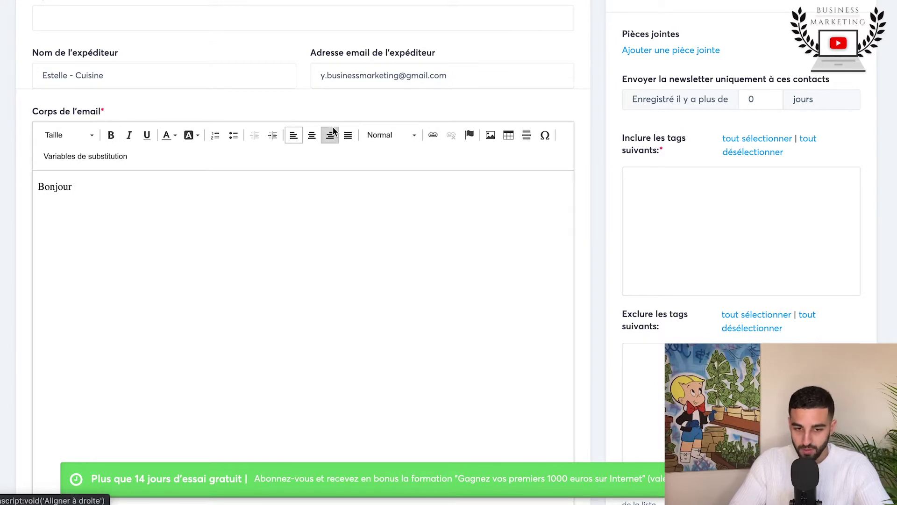
{"action": "scroll", "coordinate": [730, 290], "scroll_direction": "down", "scroll_amount": 5}
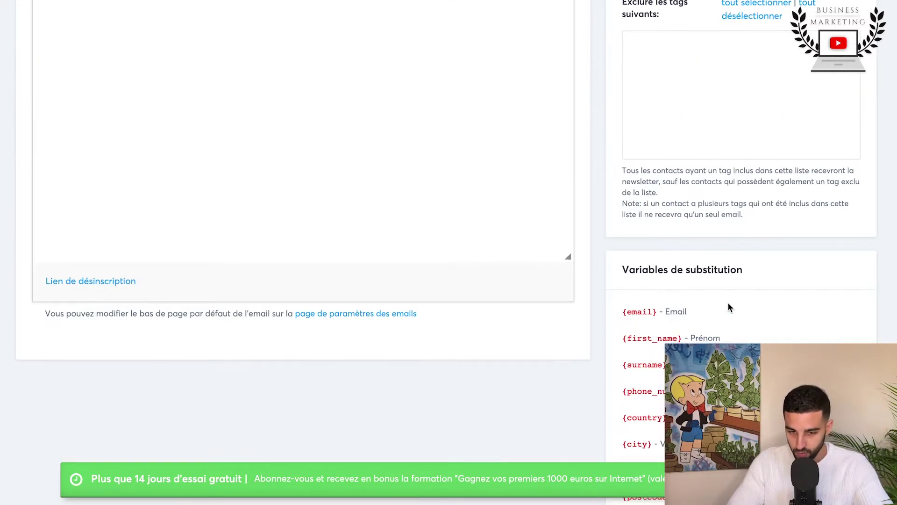
{"action": "scroll", "coordinate": [730, 308], "scroll_direction": "down", "scroll_amount": 3}
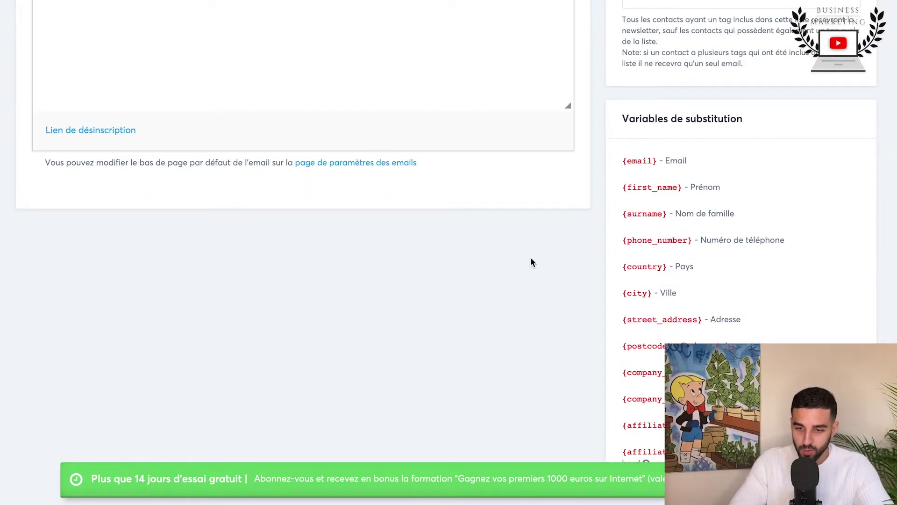
{"action": "double_click", "coordinate": [692, 186]}
{"action": "left_click", "coordinate": [683, 160]}
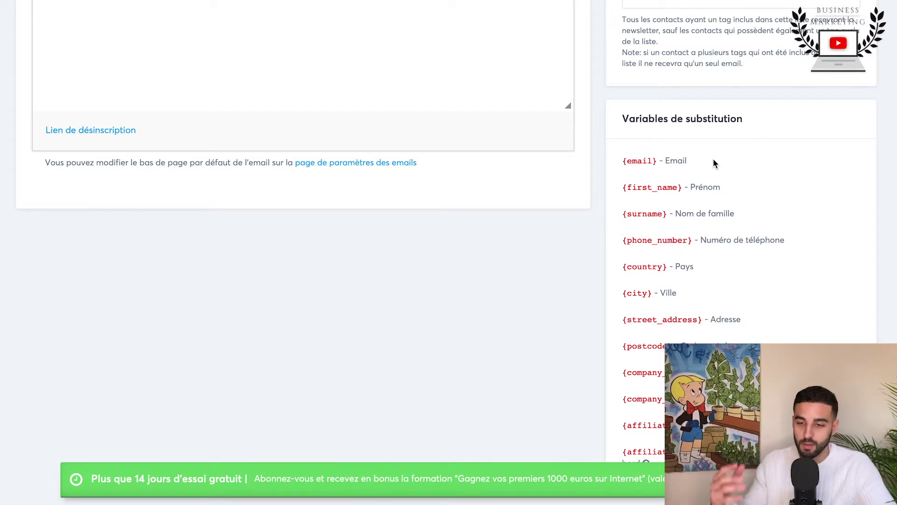
{"action": "scroll", "coordinate": [697, 178], "scroll_direction": "up", "scroll_amount": 3}
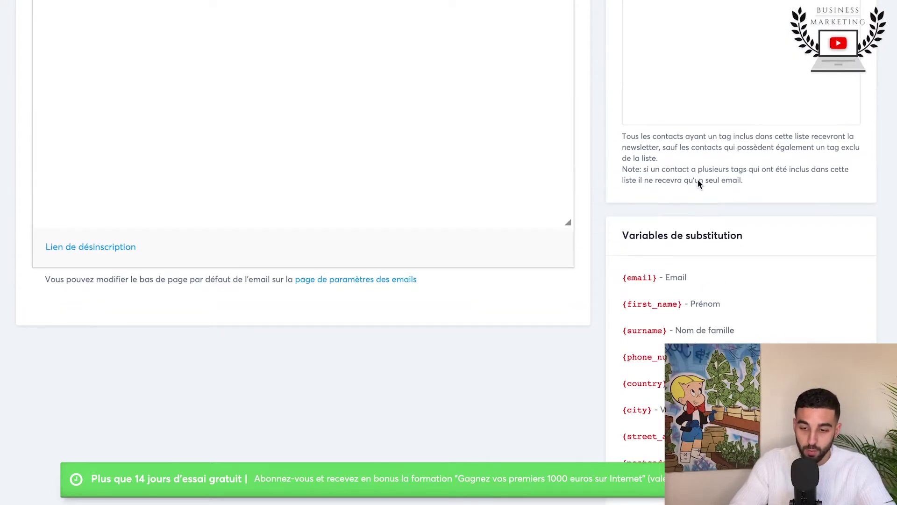
{"action": "left_click_drag", "start_coordinate": [682, 305], "coordinate": [623, 304]}
{"action": "key", "text": "ctrl+c"}
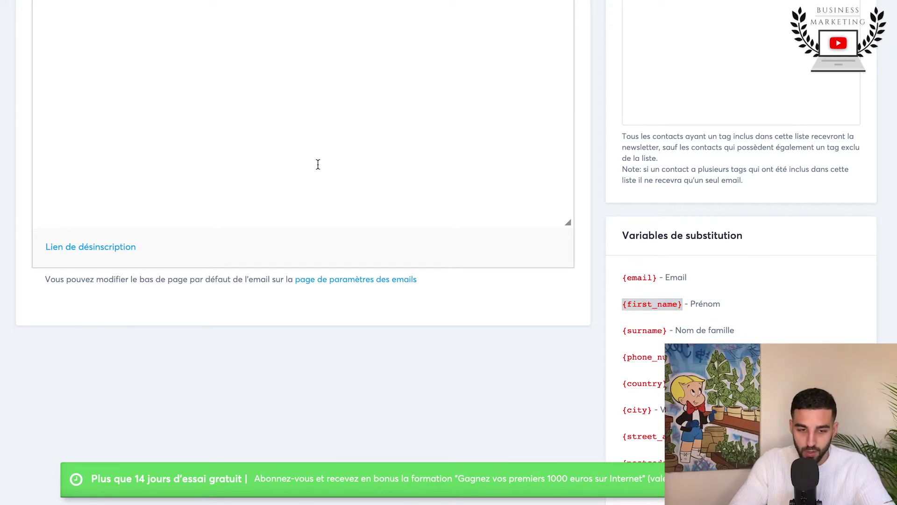
{"action": "scroll", "coordinate": [318, 164], "scroll_direction": "up", "scroll_amount": 7}
{"action": "key", "text": "ctrl+v"}
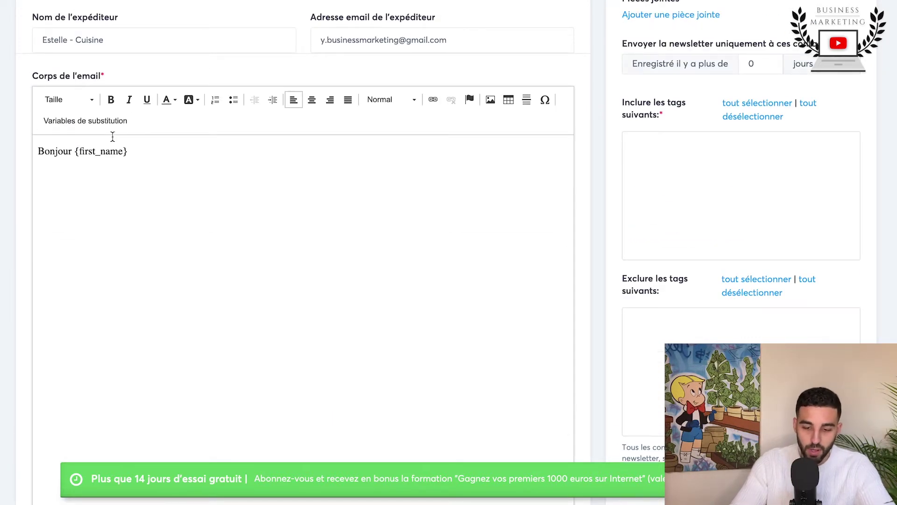
{"action": "type", "text": "!"}
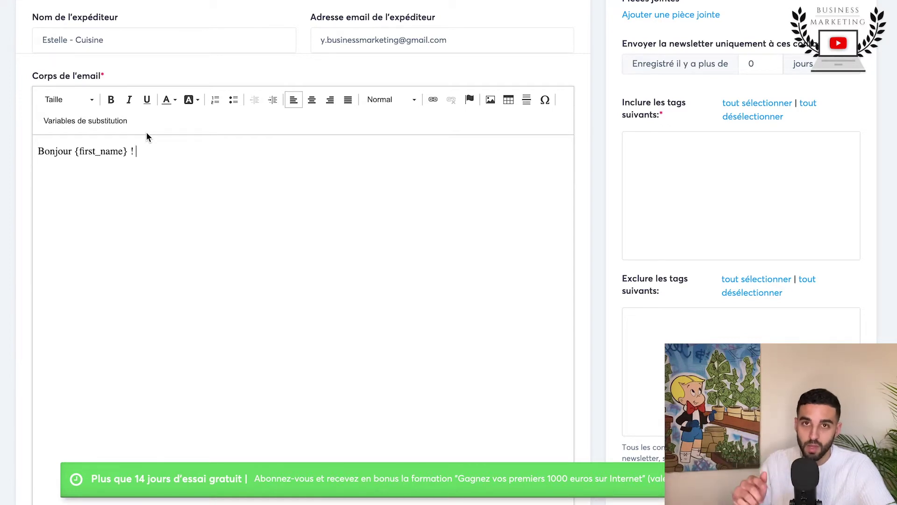
Below the greeting, add the line "Je t'envoi mon ebook de cuisine" and a separate line "le voici".
{"action": "scroll", "coordinate": [147, 132], "scroll_direction": "up", "scroll_amount": 2}
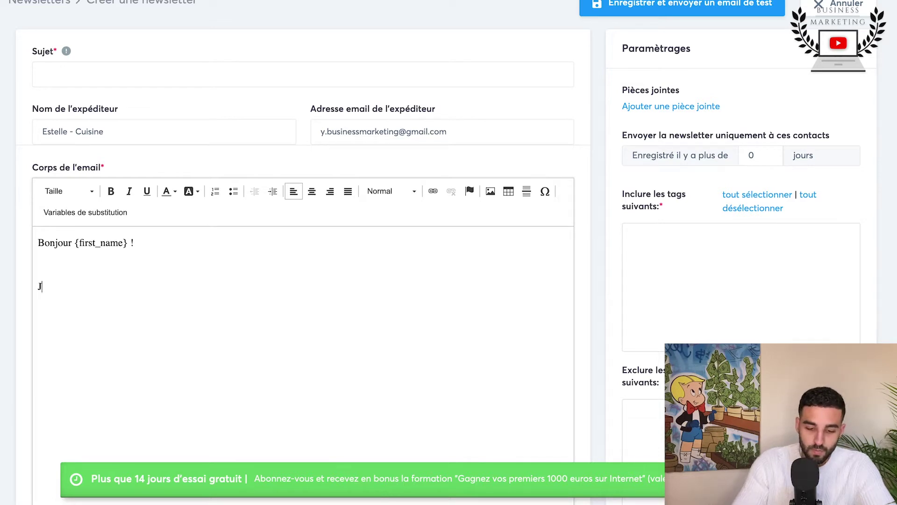
{"action": "type", "text": "e t'env"}
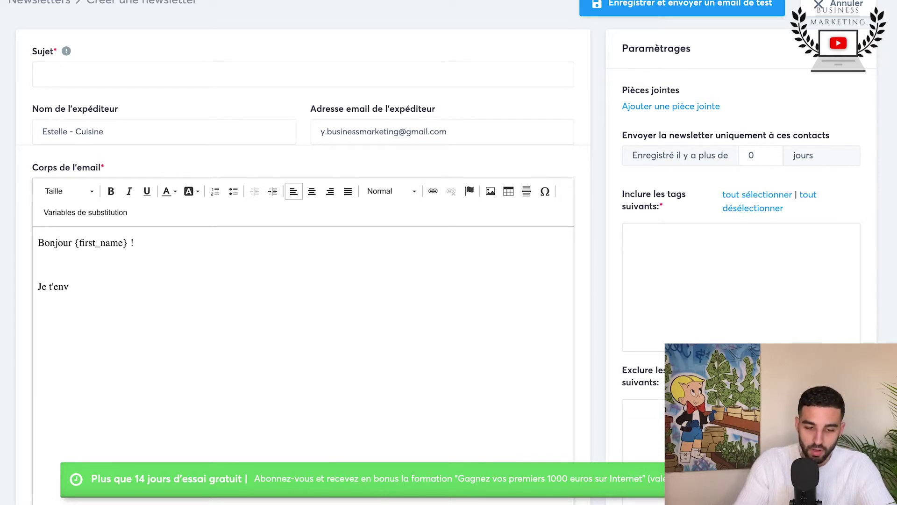
{"action": "type", "text": "oi mon ebook de cuisine :"}
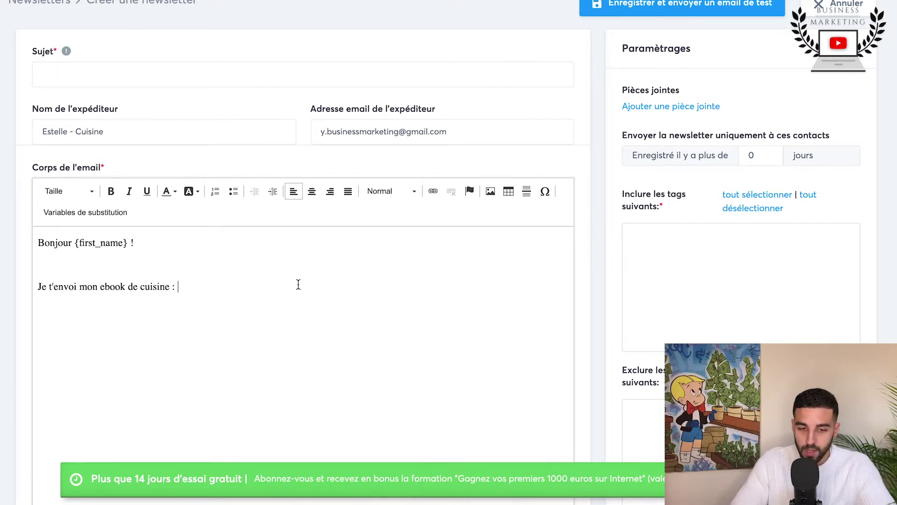
{"action": "key", "text": "BackSpace"}
{"action": "key", "text": "BackSpace"}
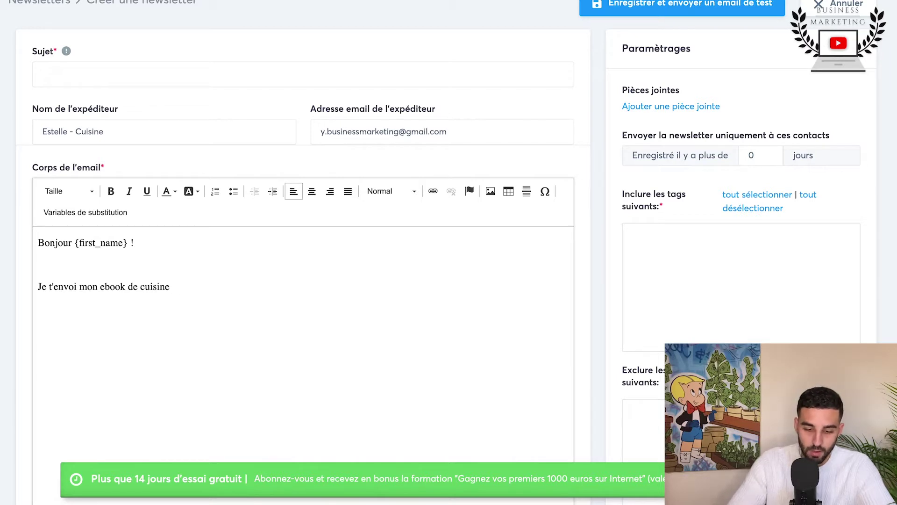
{"action": "type", "text": "le "}
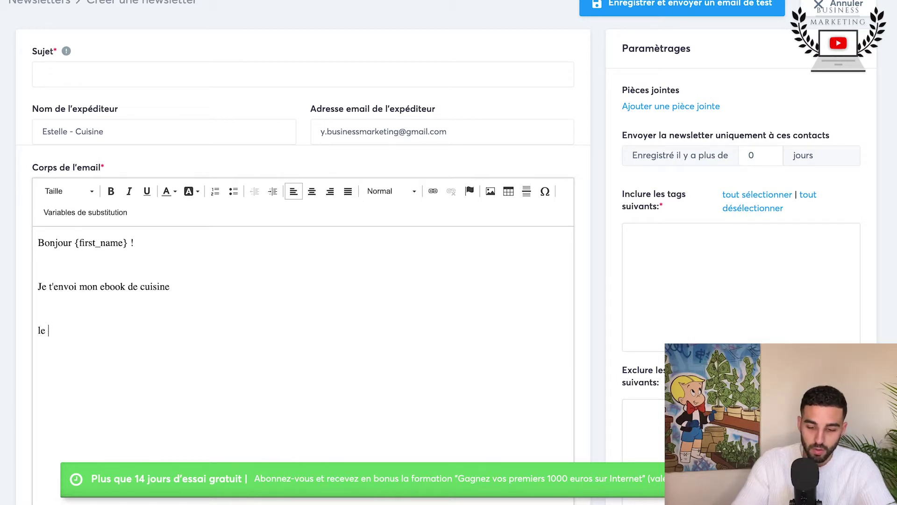
{"action": "type", "text": "voici"}
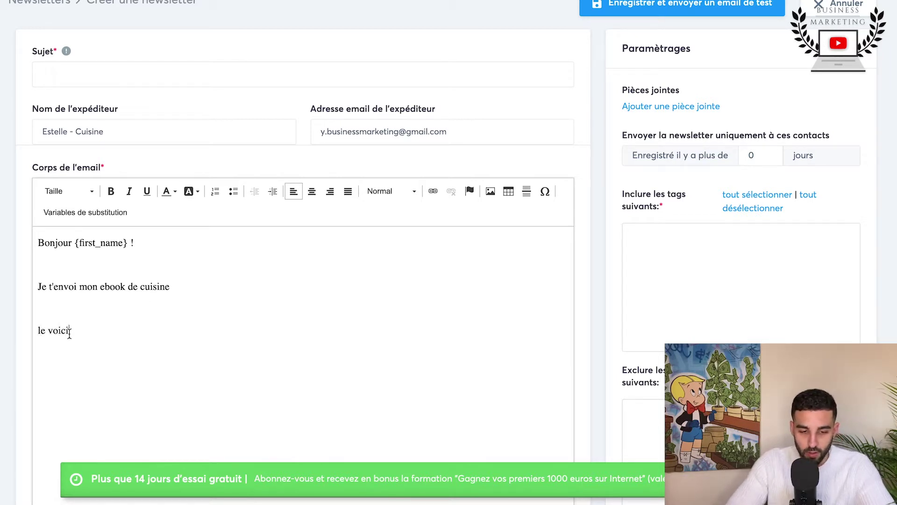
{"action": "left_click_drag", "start_coordinate": [69, 332], "coordinate": [18, 333]}
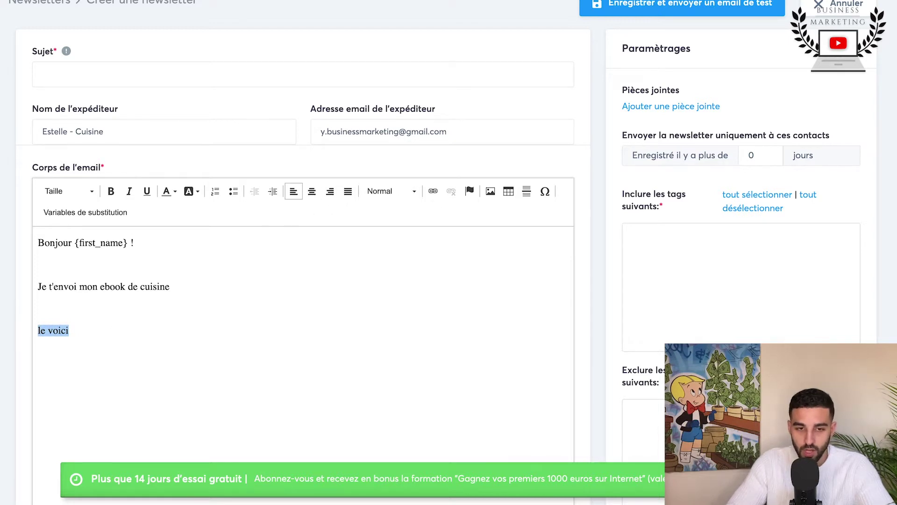
{"action": "key", "text": "super+t"}
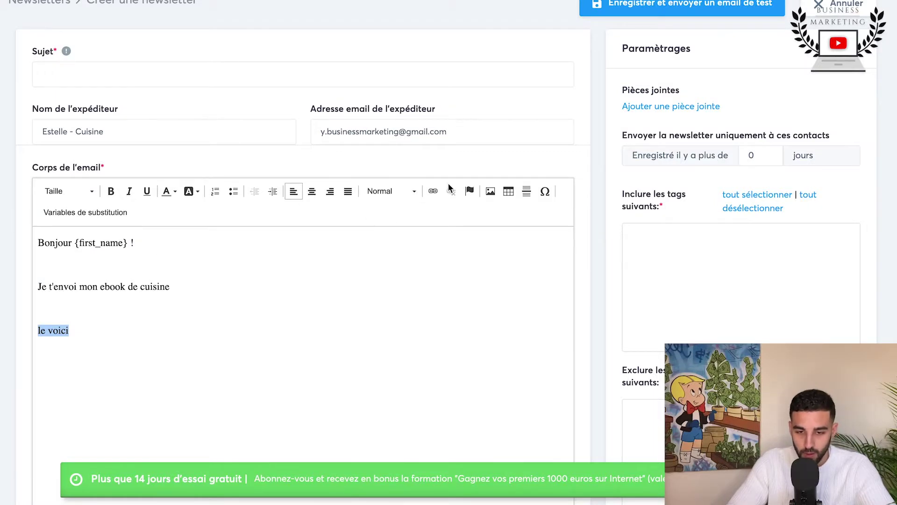
{"action": "left_click", "coordinate": [435, 195]}
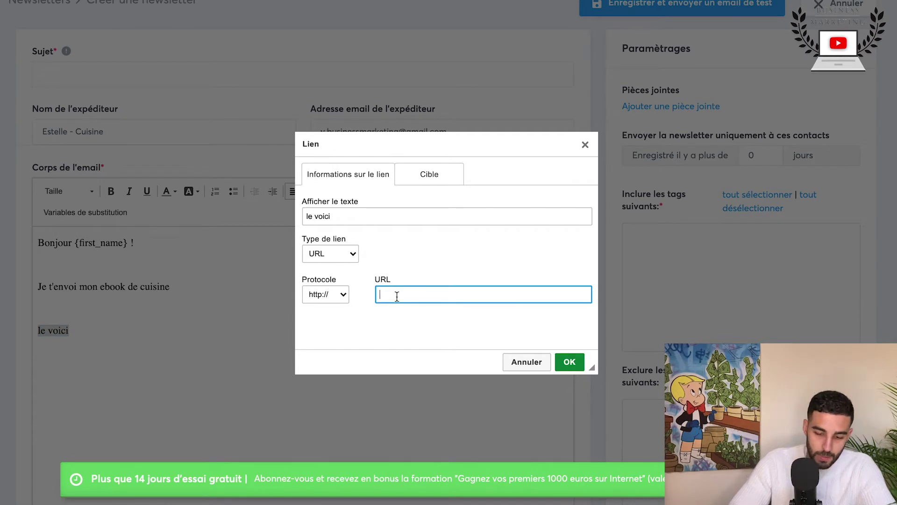
{"action": "type", "text": "https://www.pexels.com/fr-fr/"}
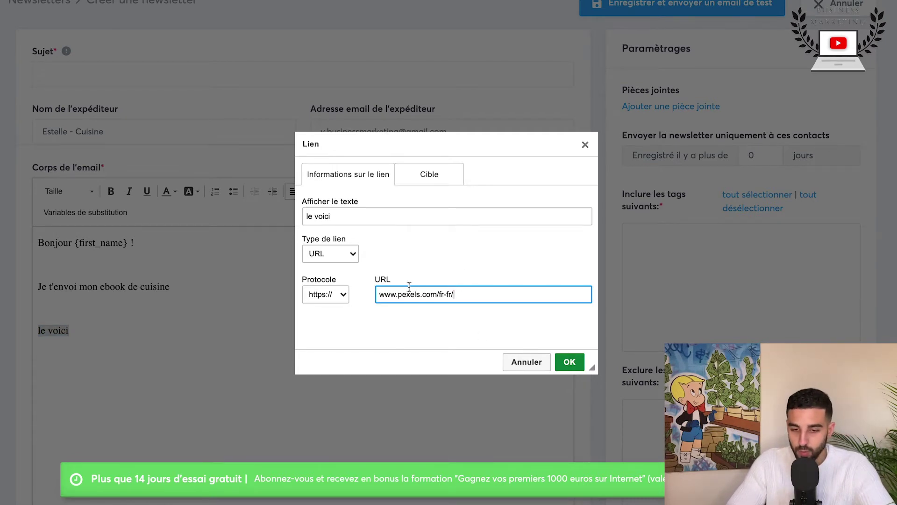
{"action": "left_click", "coordinate": [569, 362]}
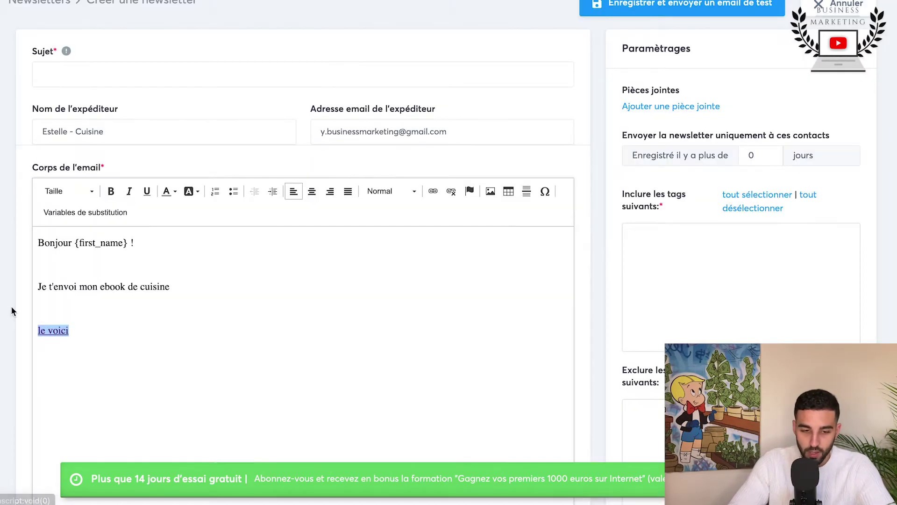
Insert a right-arrow emoji in front of the linked text "le voici" in the email body.
{"action": "left_click", "coordinate": [134, 326]}
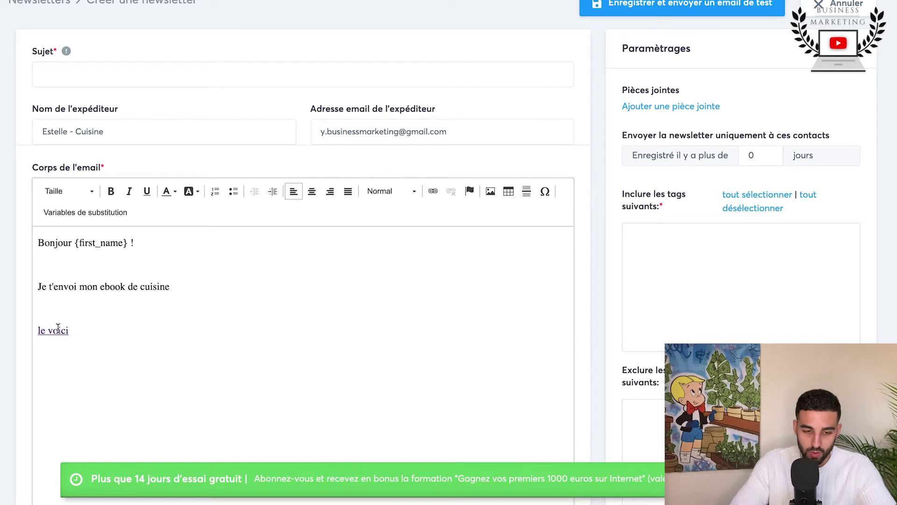
{"action": "left_click", "coordinate": [34, 327]}
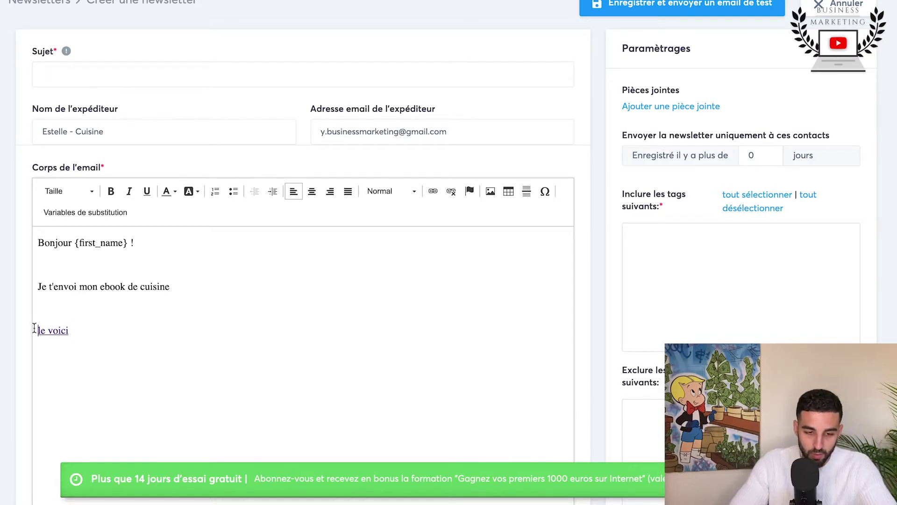
{"action": "key", "text": "ctrl+super+space"}
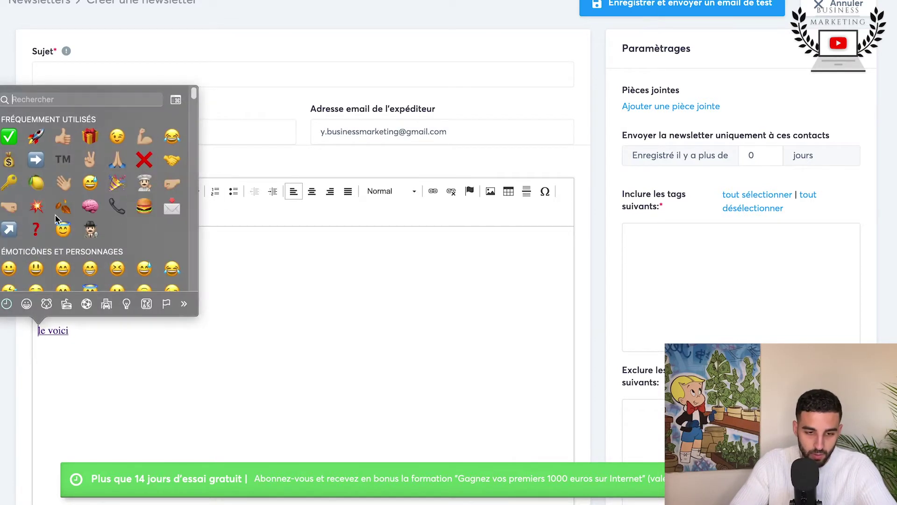
{"action": "left_click", "coordinate": [37, 161]}
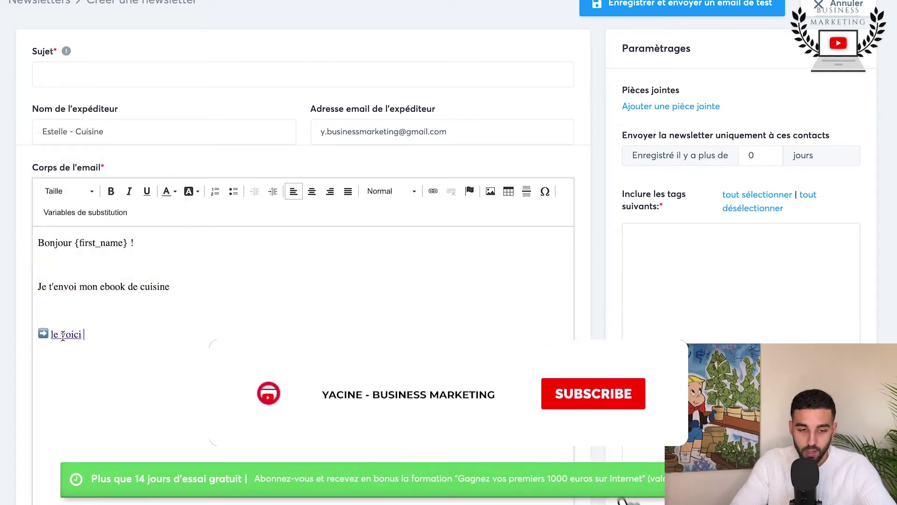
{"action": "left_click", "coordinate": [124, 337]}
{"action": "type", "text": "Eboo"}
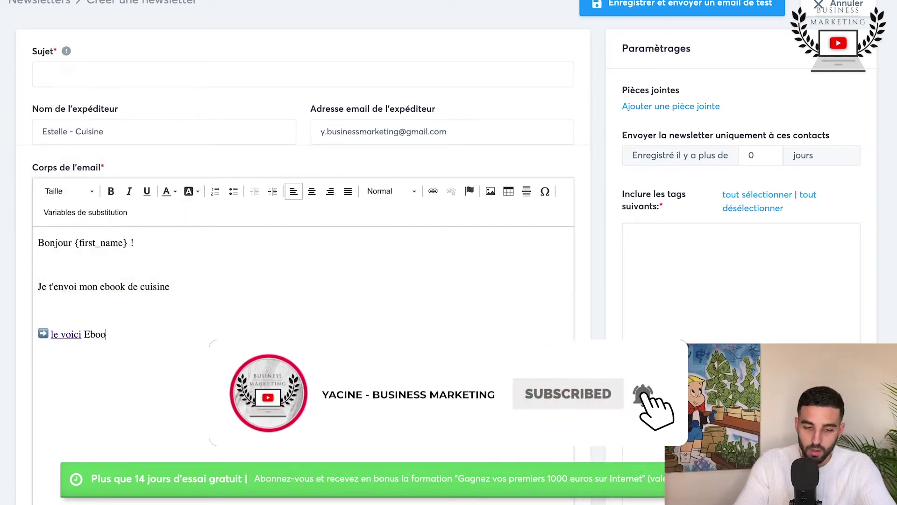
{"action": "type", "text": "k de cuisine"}
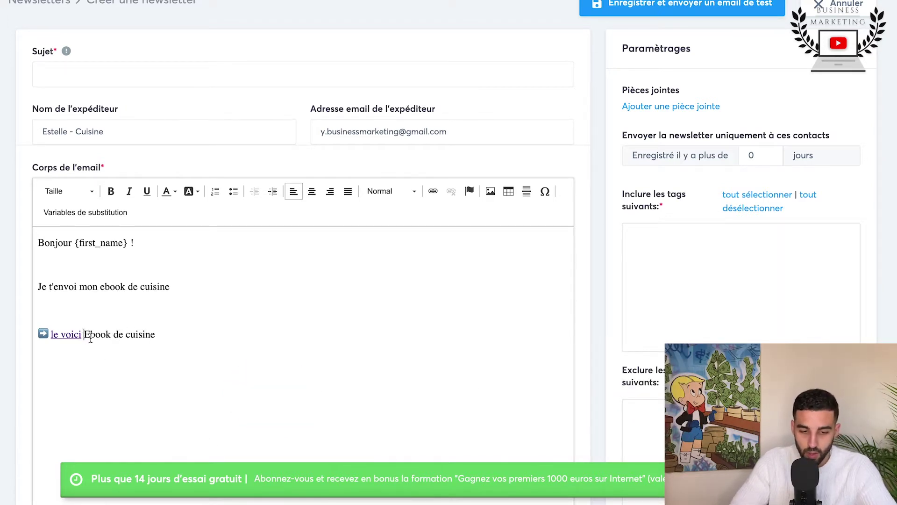
{"action": "left_click_drag", "start_coordinate": [84, 334], "coordinate": [168, 336]}
{"action": "left_click", "coordinate": [436, 188]}
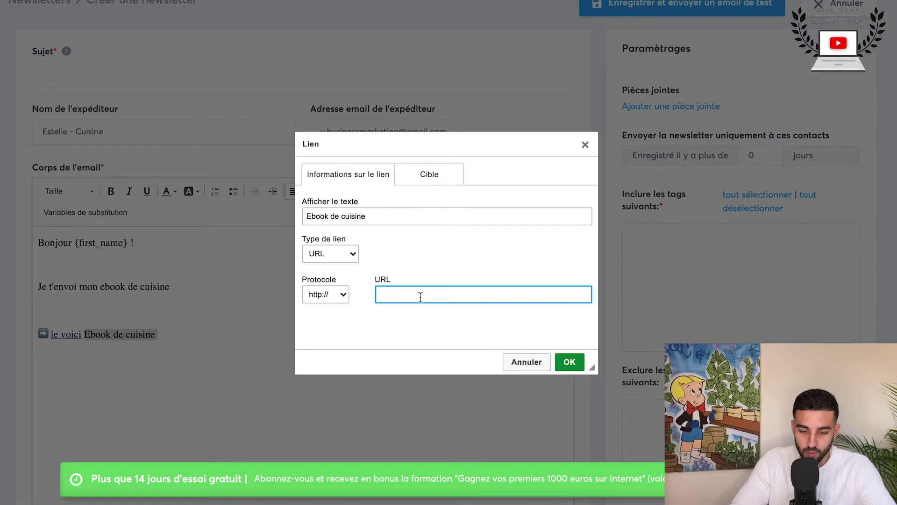
{"action": "type", "text": "www.pexels.com/fr-fr/"}
{"action": "left_click", "coordinate": [566, 361]}
{"action": "left_click", "coordinate": [201, 376]}
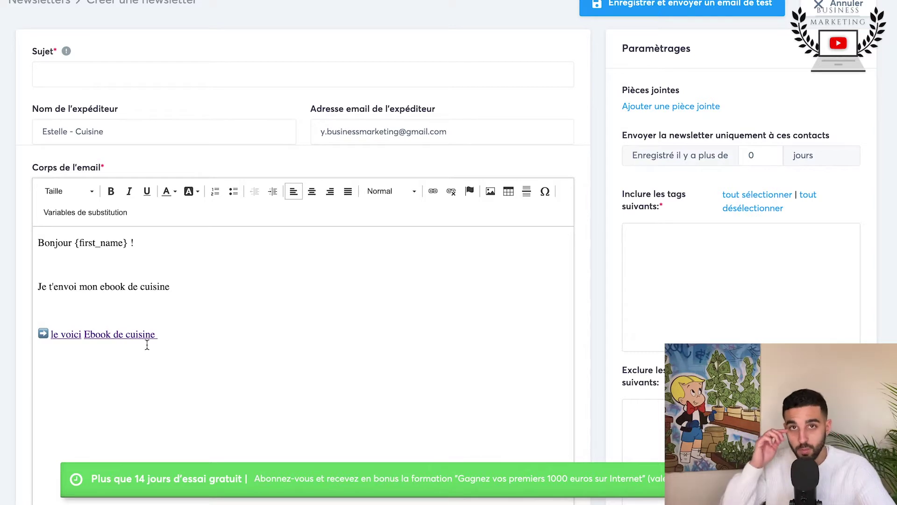
Set the newsletter's subject to "Enfin l'ebook de cuisine est dispo !".
{"action": "scroll", "coordinate": [316, 378], "scroll_direction": "down", "scroll_amount": 4}
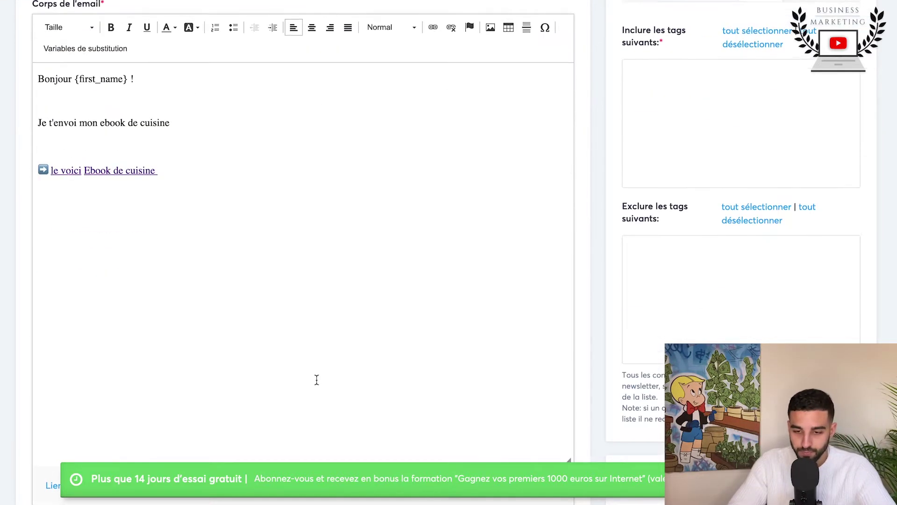
{"action": "scroll", "coordinate": [317, 380], "scroll_direction": "up", "scroll_amount": 3}
{"action": "scroll", "coordinate": [292, 215], "scroll_direction": "up", "scroll_amount": 3}
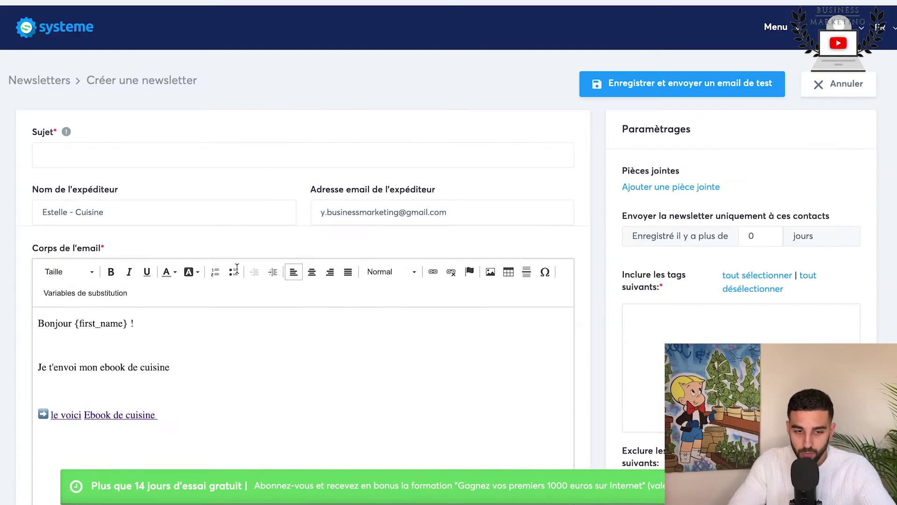
{"action": "left_click", "coordinate": [280, 149]}
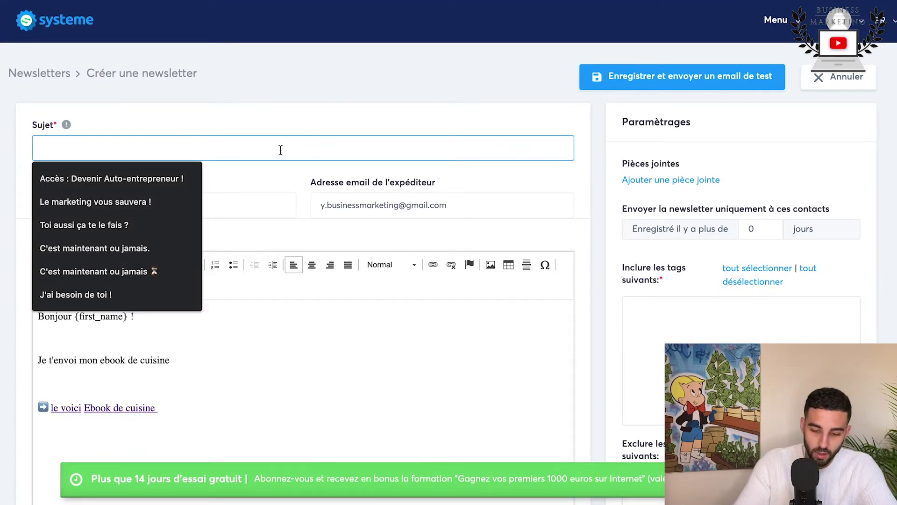
{"action": "type", "text": "Enfin l'ebook de cus"}
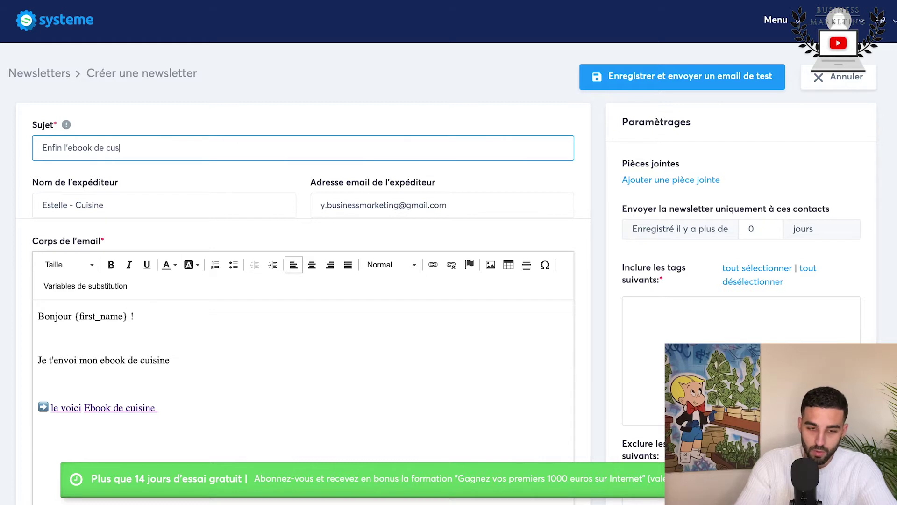
{"action": "type", "text": "ine est dispo !"}
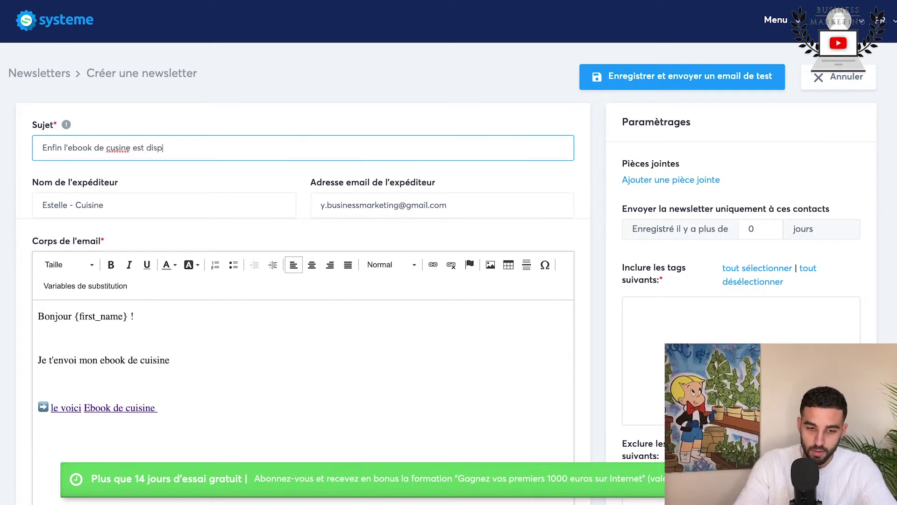
{"action": "left_click", "coordinate": [115, 147]}
{"action": "type", "text": "i"}
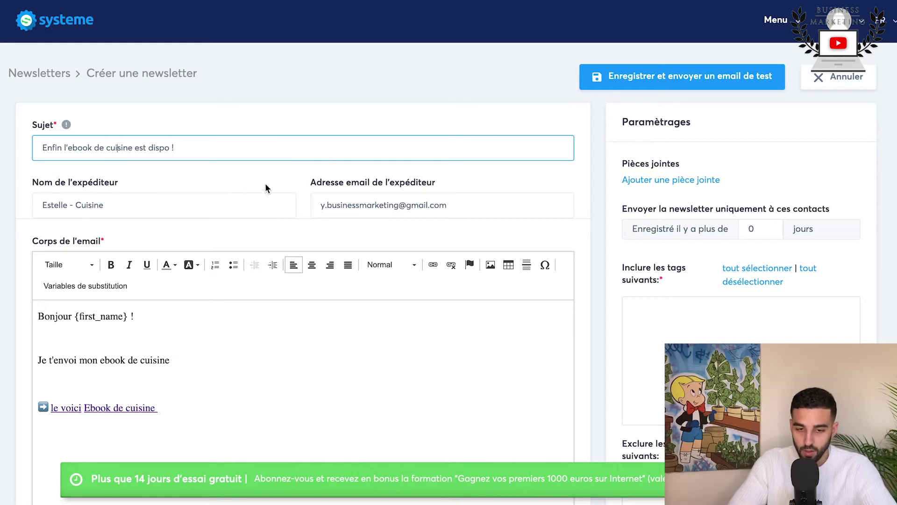
{"action": "left_click", "coordinate": [276, 411]}
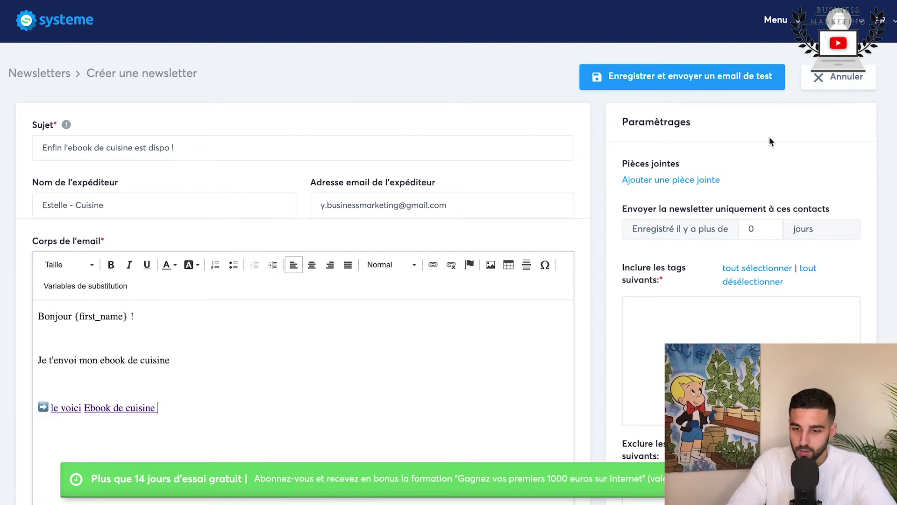
Examine the newsletter's settings for included and excluded tags and look at the Contacts entries in the site navigation.
{"action": "scroll", "coordinate": [706, 168], "scroll_direction": "down", "scroll_amount": 2}
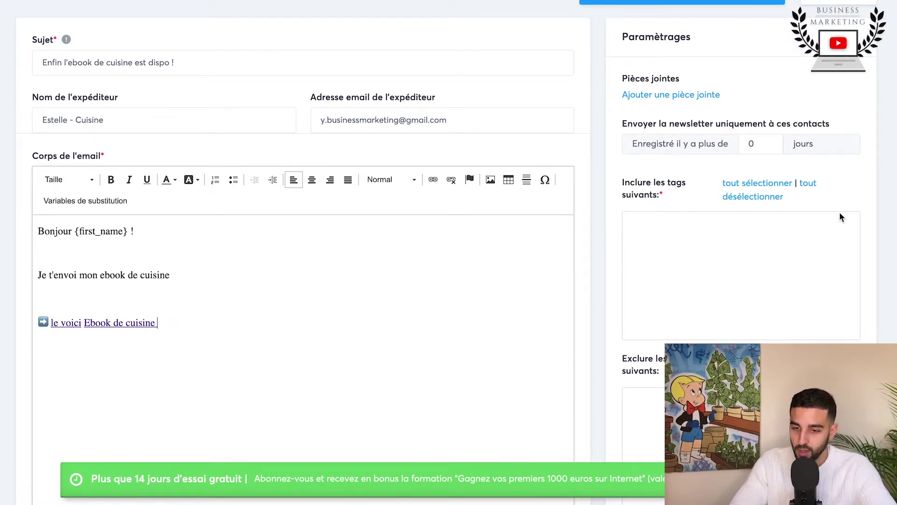
{"action": "scroll", "coordinate": [582, 247], "scroll_direction": "up", "scroll_amount": 1}
{"action": "scroll", "coordinate": [537, 205], "scroll_direction": "up", "scroll_amount": 2}
{"action": "mouse_move", "coordinate": [776, 20]}
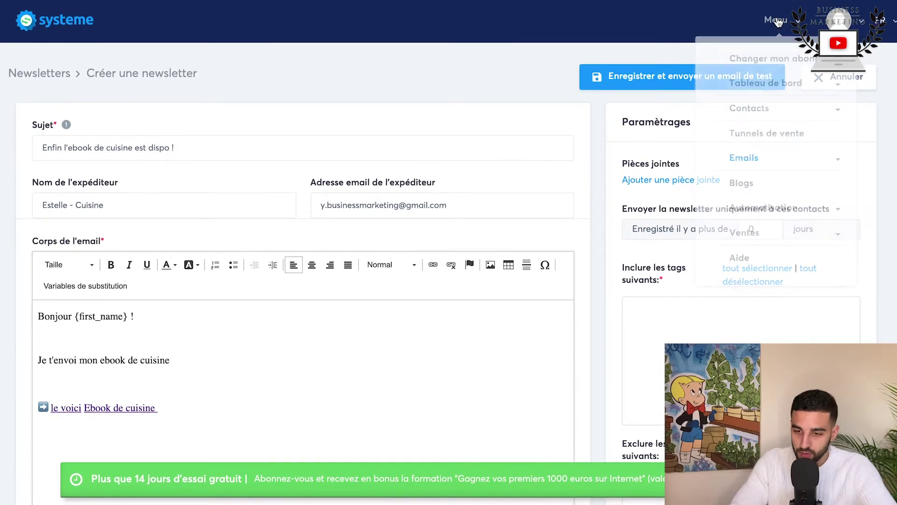
{"action": "left_click", "coordinate": [802, 110]}
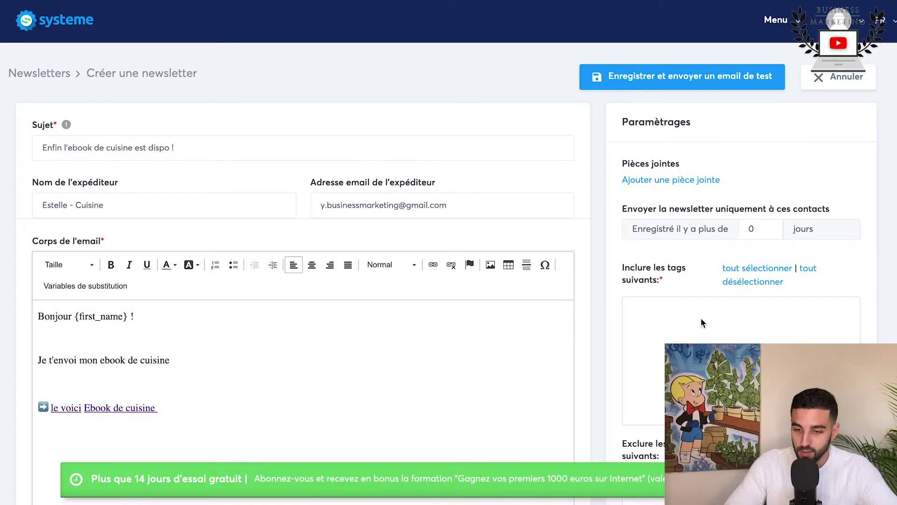
{"action": "scroll", "coordinate": [715, 336], "scroll_direction": "down", "scroll_amount": 4}
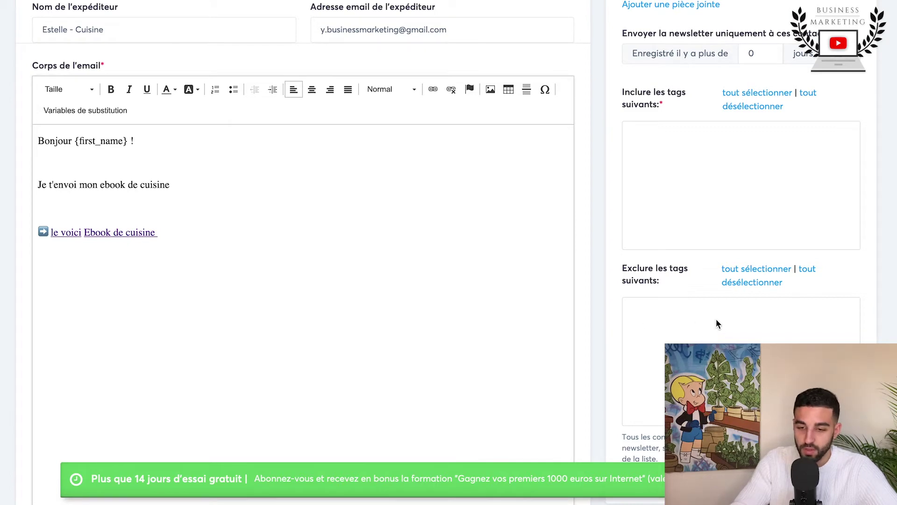
{"action": "scroll", "coordinate": [716, 318], "scroll_direction": "up", "scroll_amount": 3}
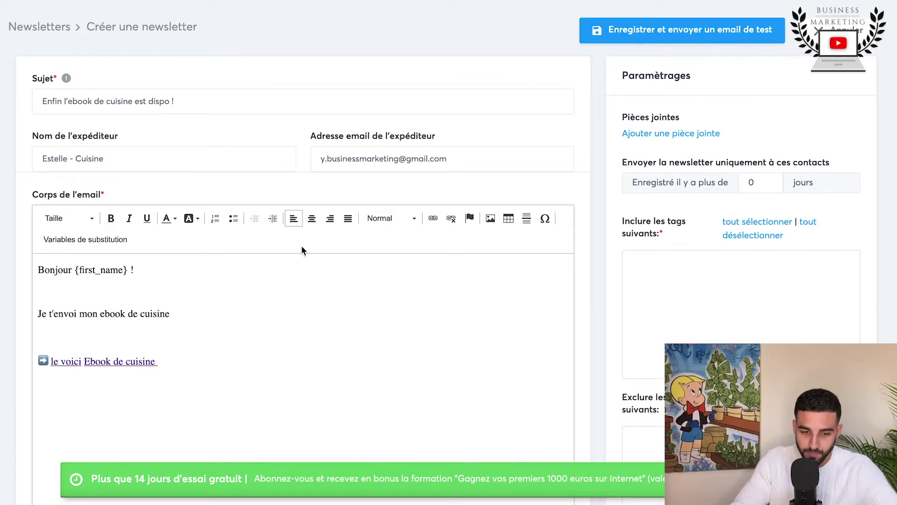
Try to save the newsletter and send a test email.
{"action": "left_click", "coordinate": [224, 311]}
{"action": "scroll", "coordinate": [730, 307], "scroll_direction": "down", "scroll_amount": 4}
{"action": "scroll", "coordinate": [730, 307], "scroll_direction": "up", "scroll_amount": 5}
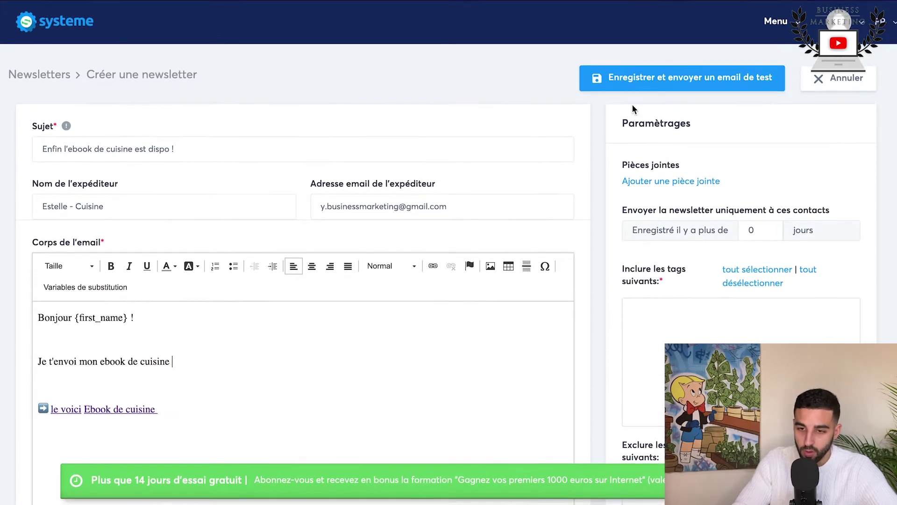
{"action": "left_click", "coordinate": [681, 77]}
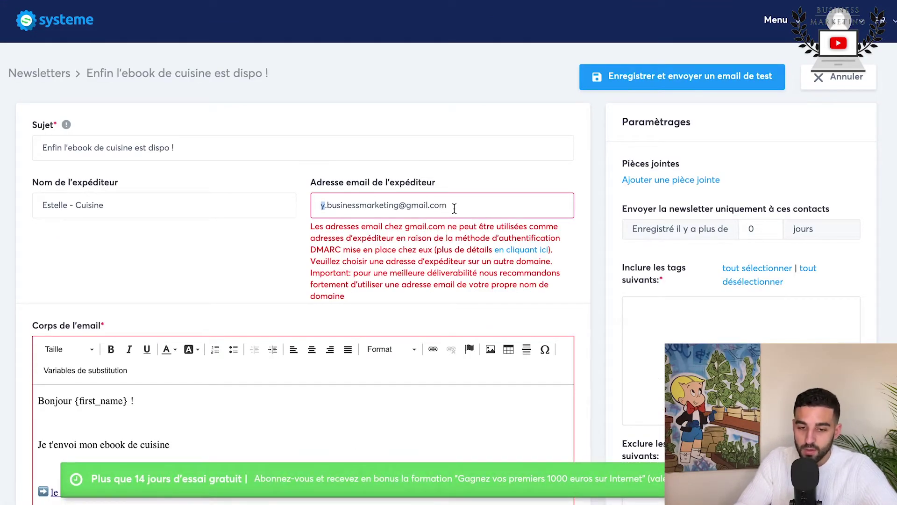
Replace the domain of the newsletter sender's email address with that of another email provider.
{"action": "left_click_drag", "start_coordinate": [455, 209], "coordinate": [406, 205]}
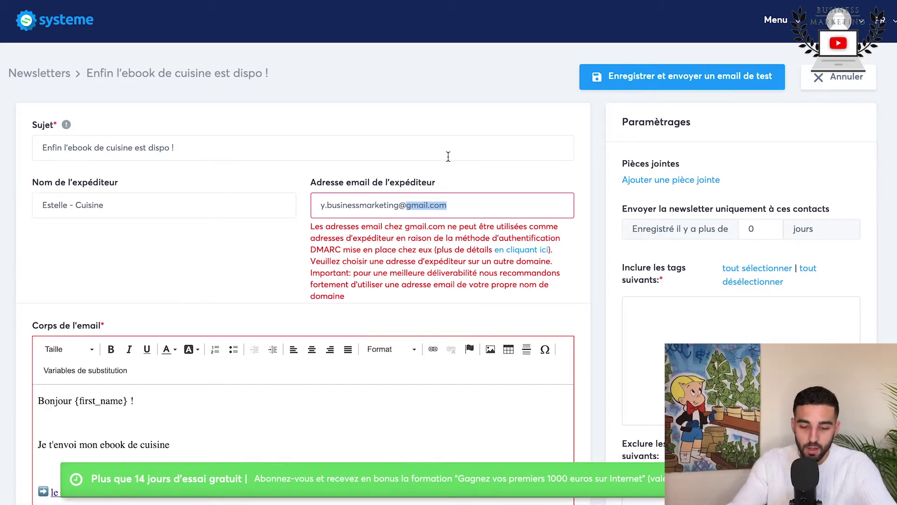
{"action": "type", "text": "out"}
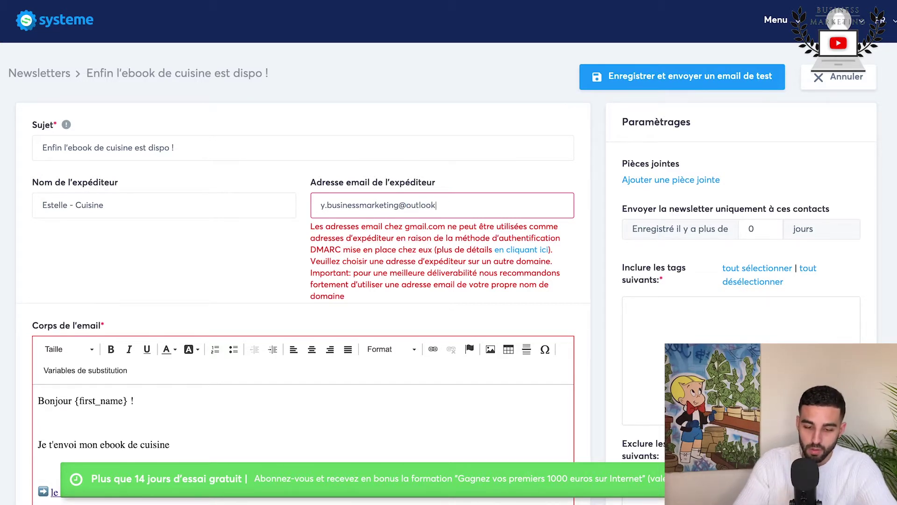
{"action": "type", "text": "look"}
{"action": "key", "text": "BackSpace"}
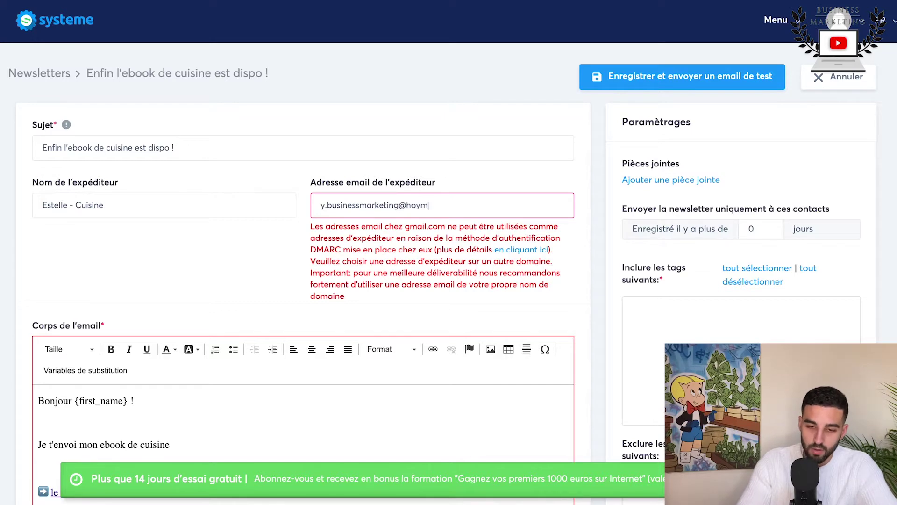
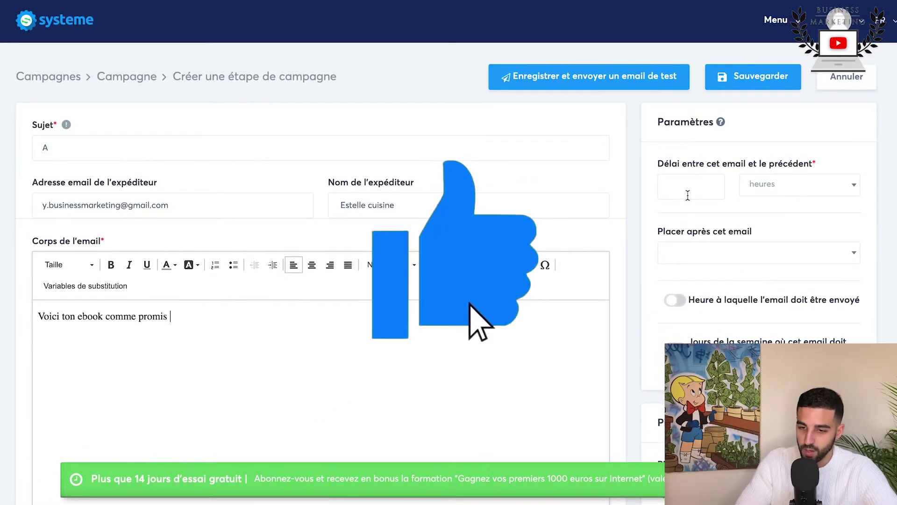
Try to save the campaign email with the delay from the previous email left empty.
{"action": "left_click", "coordinate": [688, 195]}
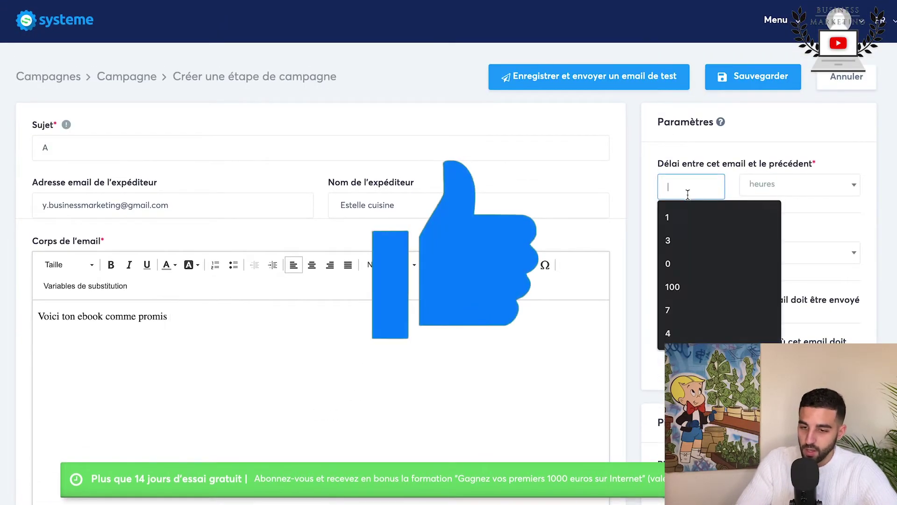
{"action": "left_click", "coordinate": [692, 166]}
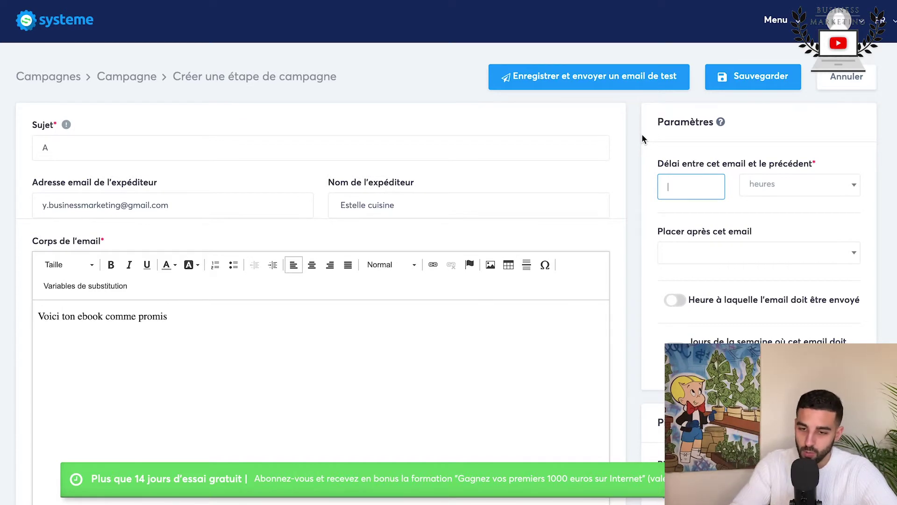
{"action": "scroll", "coordinate": [643, 138], "scroll_direction": "down", "scroll_amount": 5}
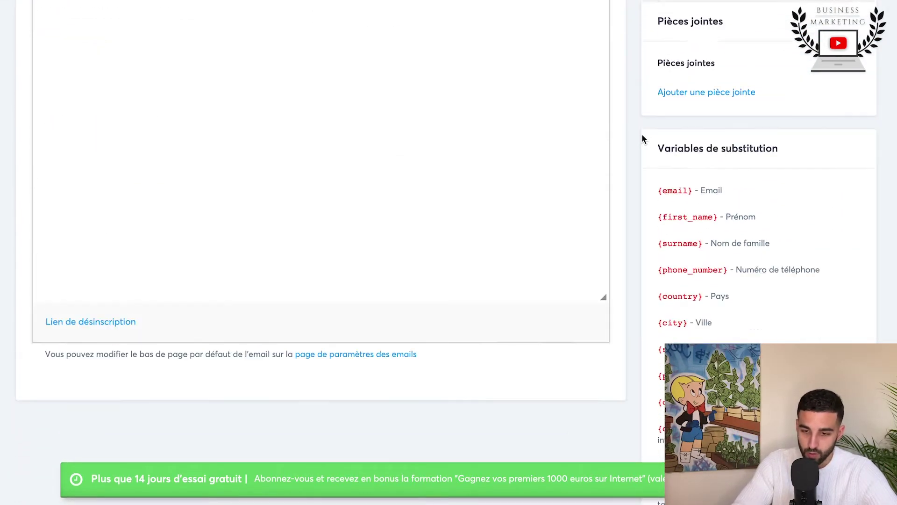
{"action": "scroll", "coordinate": [813, 143], "scroll_direction": "up", "scroll_amount": 5}
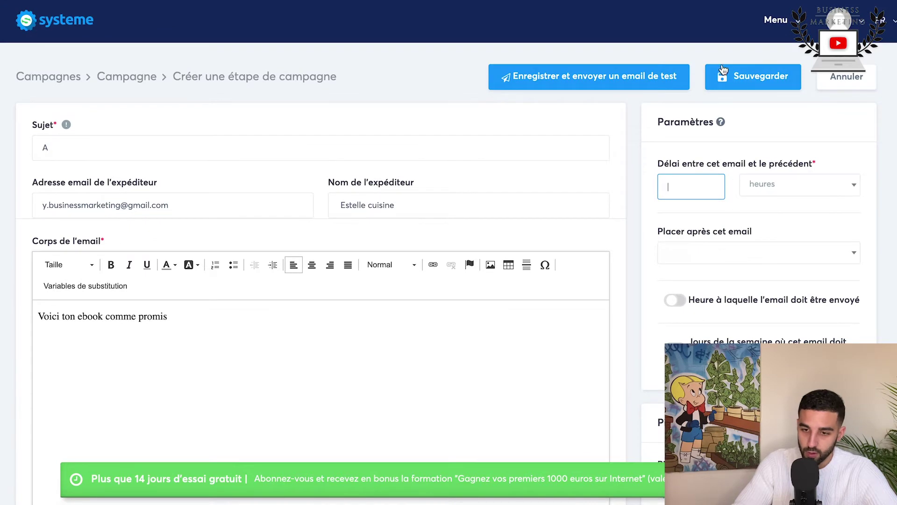
{"action": "left_click", "coordinate": [724, 70]}
Set the delay between this campaign email and the previous one to 0 hours and save the campaign step.
{"action": "left_click", "coordinate": [690, 191]}
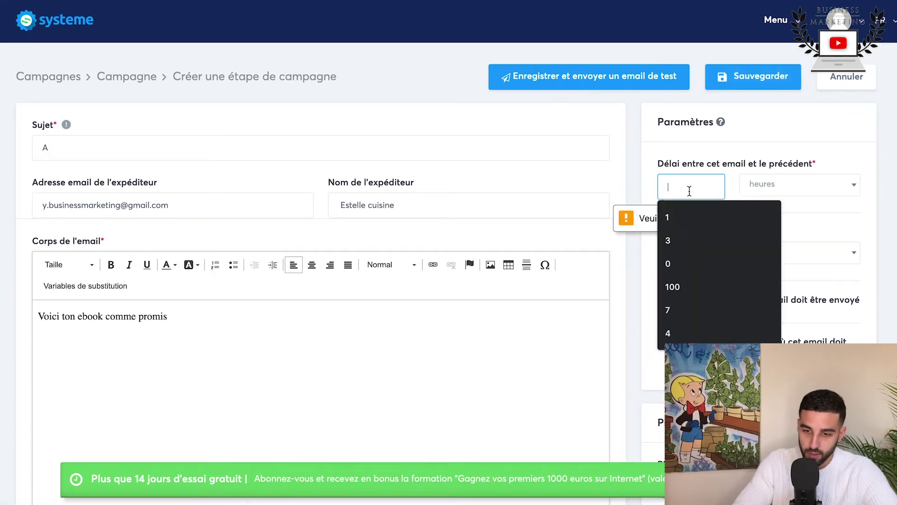
{"action": "left_click", "coordinate": [676, 263]}
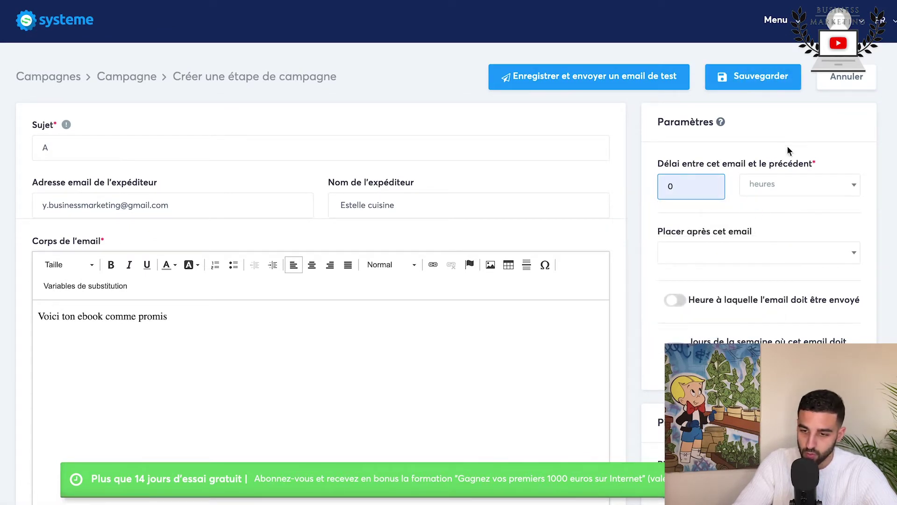
{"action": "key", "text": "BackSpace"}
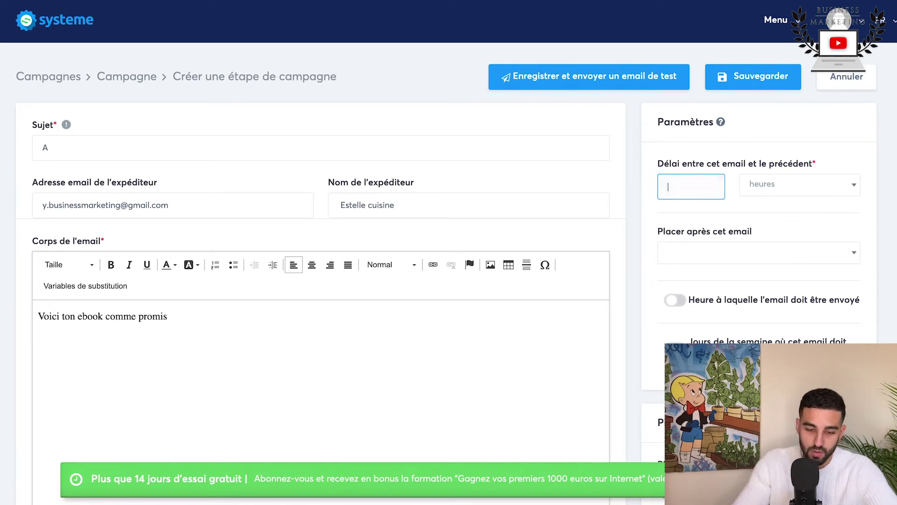
{"action": "type", "text": "1"}
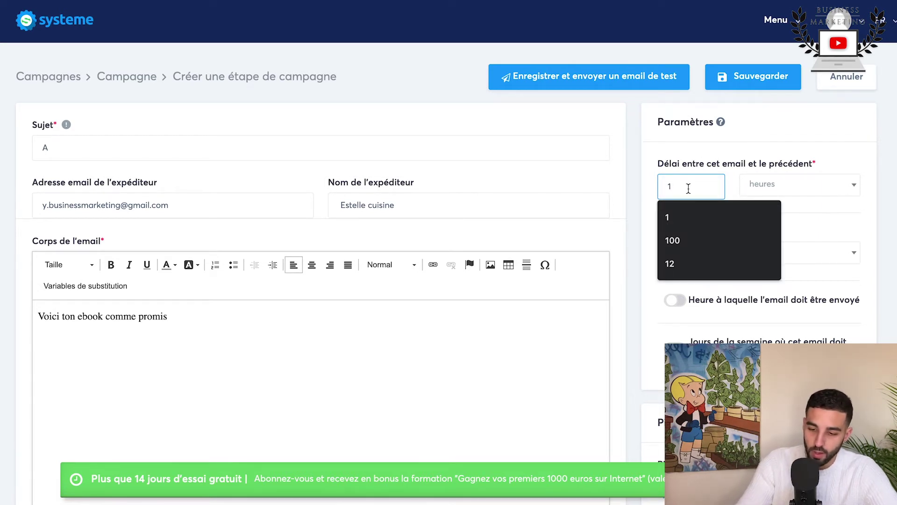
{"action": "key", "text": "BackSpace"}
{"action": "type", "text": "0"}
{"action": "left_click", "coordinate": [748, 77]}
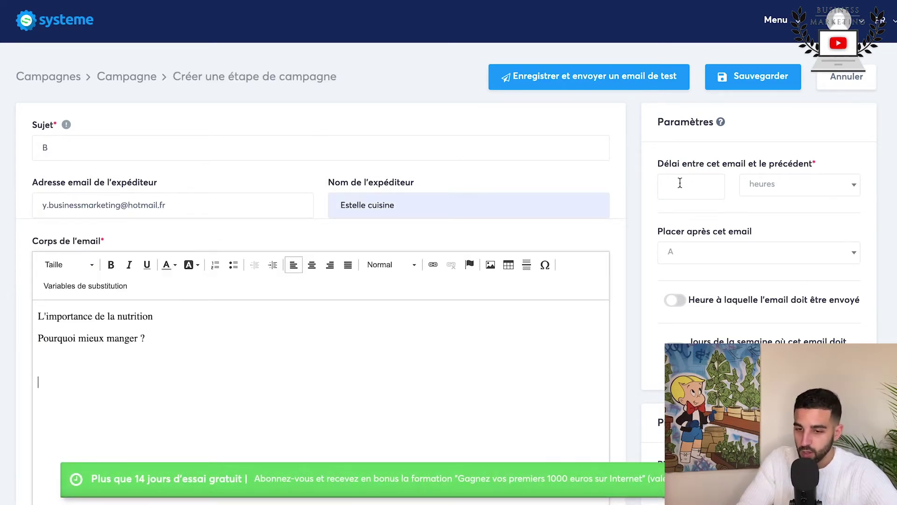
Set the delay between campaign email B and the previous email to 1 day (jours).
{"action": "left_click", "coordinate": [687, 197]}
{"action": "left_click", "coordinate": [784, 192]}
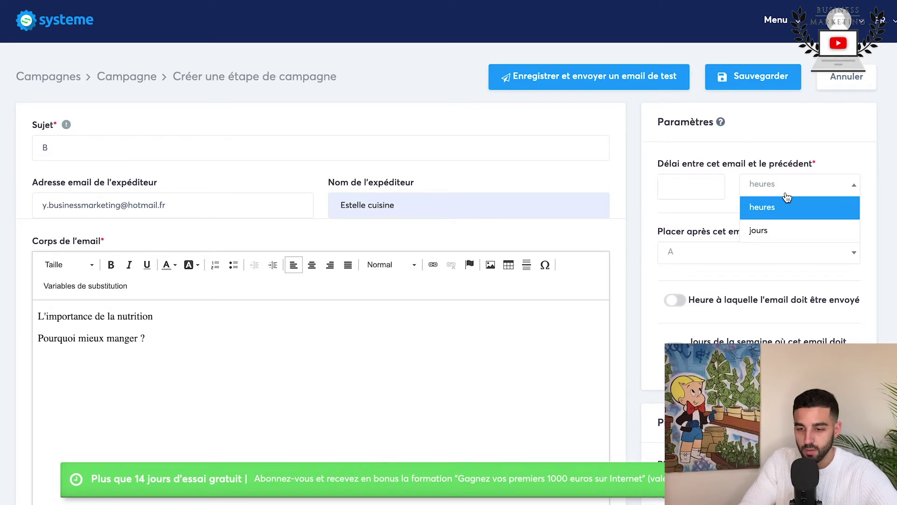
{"action": "left_click", "coordinate": [710, 258]}
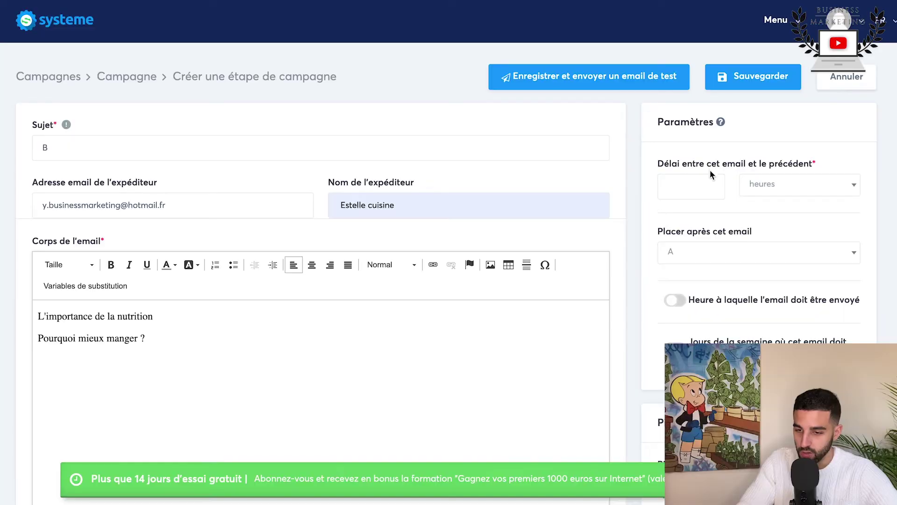
{"action": "left_click", "coordinate": [711, 186]}
{"action": "left_click", "coordinate": [781, 185]}
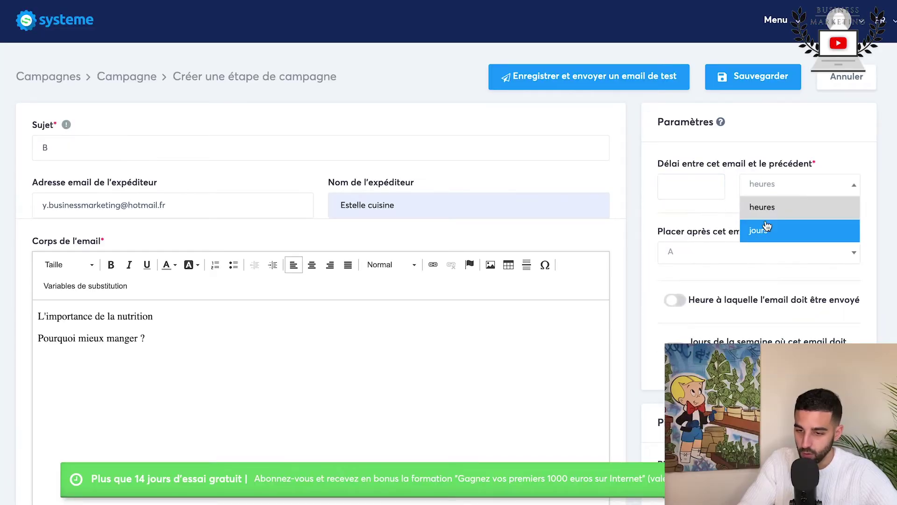
{"action": "left_click", "coordinate": [762, 236]}
{"action": "left_click", "coordinate": [691, 195]}
{"action": "type", "text": "1"}
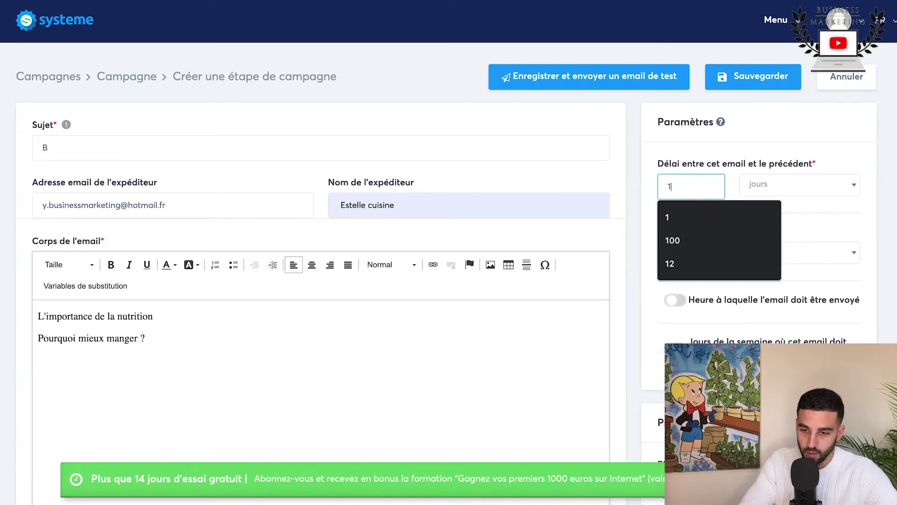
{"action": "left_click", "coordinate": [675, 215]}
Try a fixed sending time of 20:00 for campaign email B.
{"action": "scroll", "coordinate": [760, 269], "scroll_direction": "down", "scroll_amount": 3}
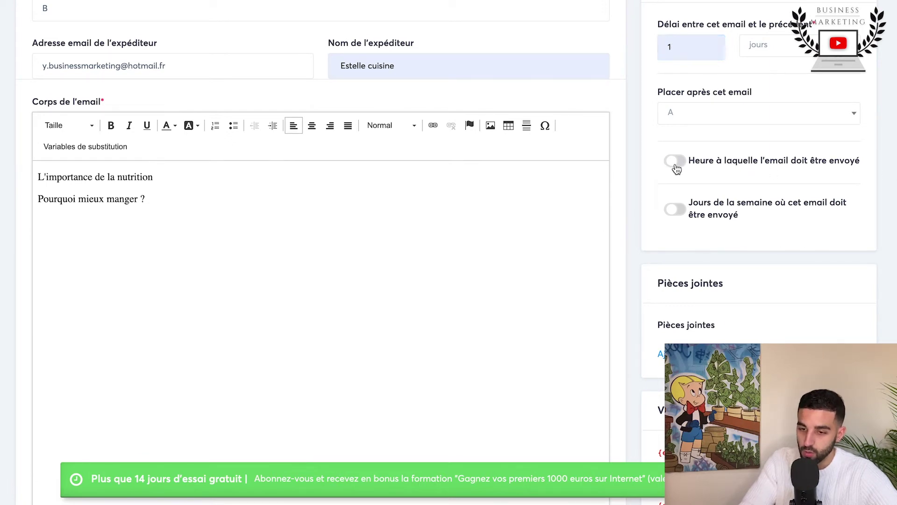
{"action": "left_click", "coordinate": [675, 161]}
{"action": "left_click", "coordinate": [685, 194]}
{"action": "scroll", "coordinate": [657, 328], "scroll_direction": "down", "scroll_amount": 5}
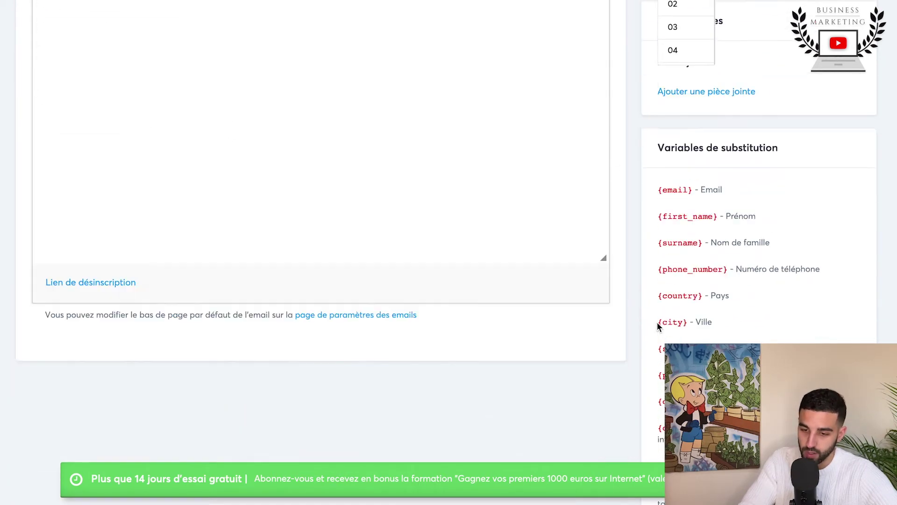
{"action": "scroll", "coordinate": [702, 184], "scroll_direction": "up", "scroll_amount": 5}
{"action": "scroll", "coordinate": [683, 322], "scroll_direction": "down", "scroll_amount": 3}
{"action": "scroll", "coordinate": [682, 320], "scroll_direction": "down", "scroll_amount": 5}
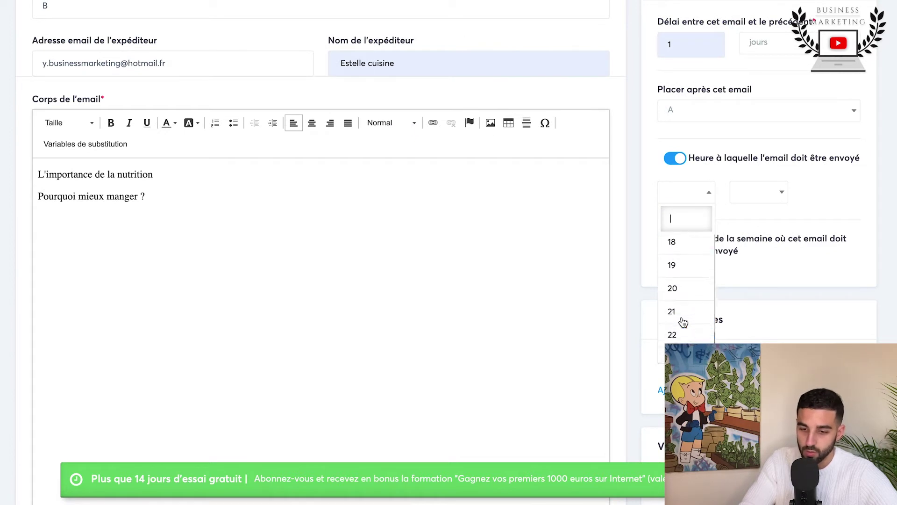
{"action": "left_click", "coordinate": [677, 286]}
{"action": "left_click", "coordinate": [753, 201]}
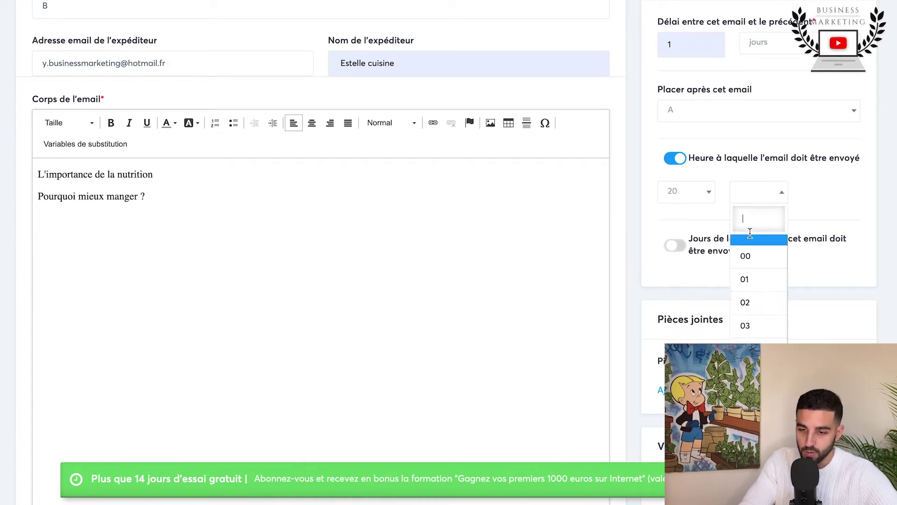
{"action": "left_click", "coordinate": [751, 254]}
{"action": "left_click", "coordinate": [676, 159]}
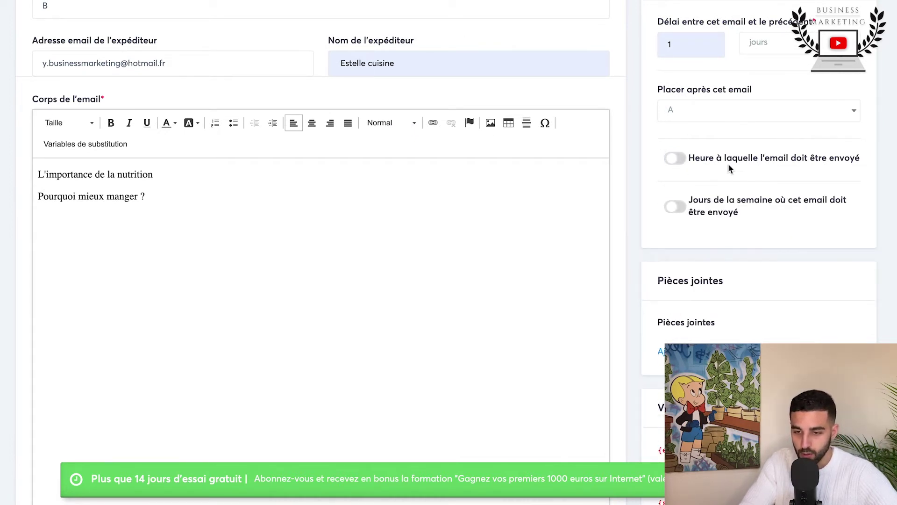
Leave email B placed after email A, turn off its fixed sending time and save the campaign step.
{"action": "scroll", "coordinate": [729, 166], "scroll_direction": "up", "scroll_amount": 3}
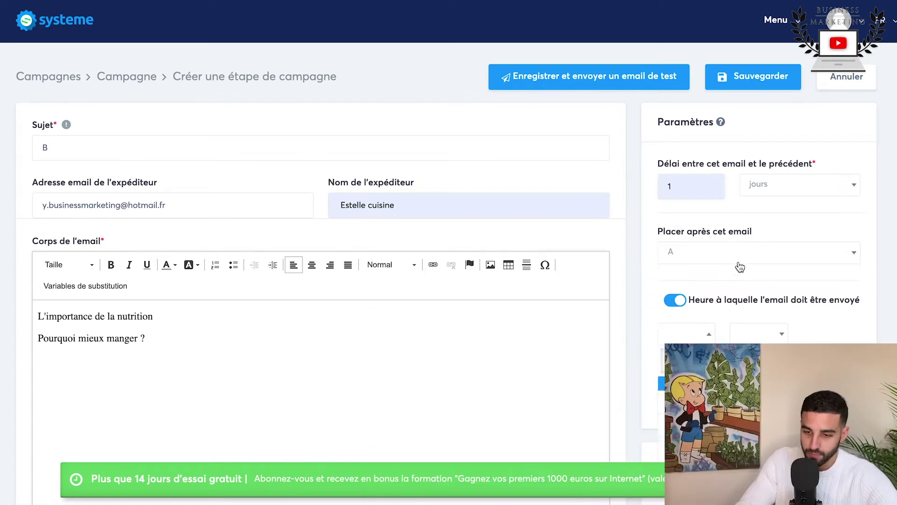
{"action": "left_click", "coordinate": [741, 255]}
{"action": "left_click", "coordinate": [835, 327]}
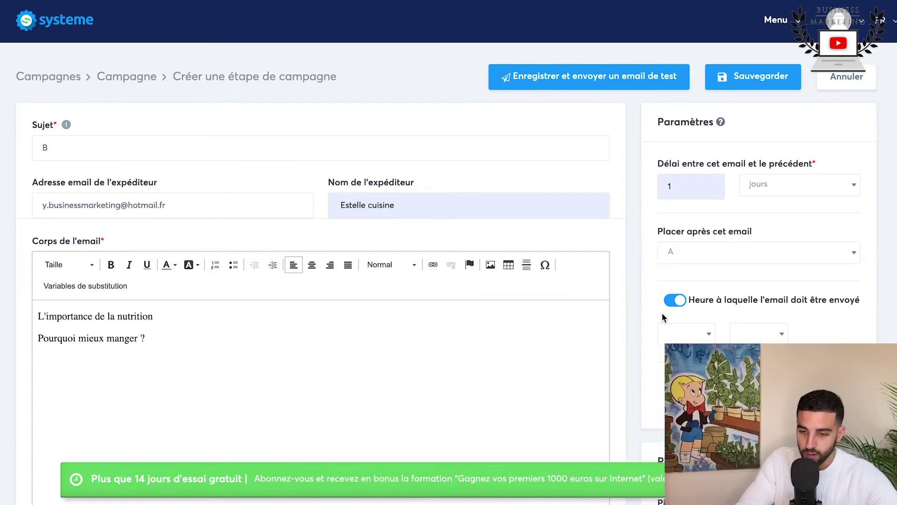
{"action": "left_click", "coordinate": [678, 299]}
{"action": "left_click", "coordinate": [759, 78]}
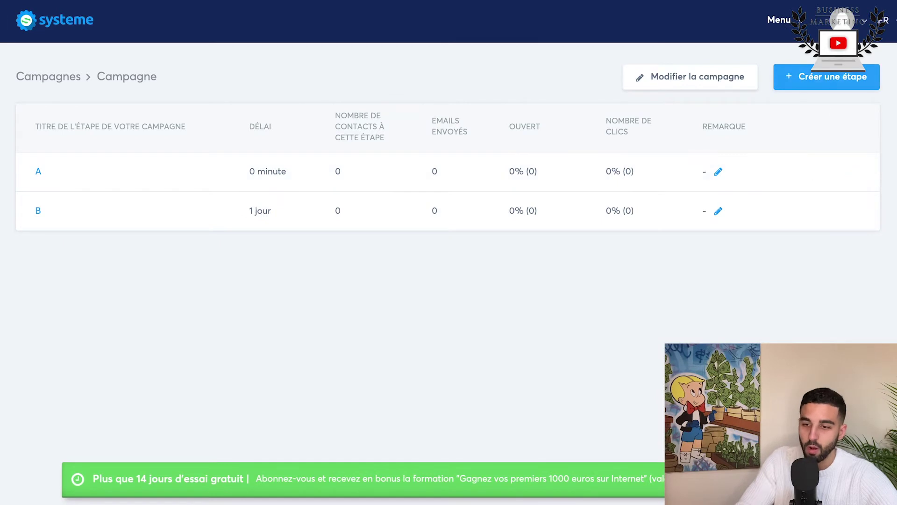
Create another campaign step with the subject "C".
{"action": "left_click", "coordinate": [832, 76]}
{"action": "left_click", "coordinate": [72, 147]}
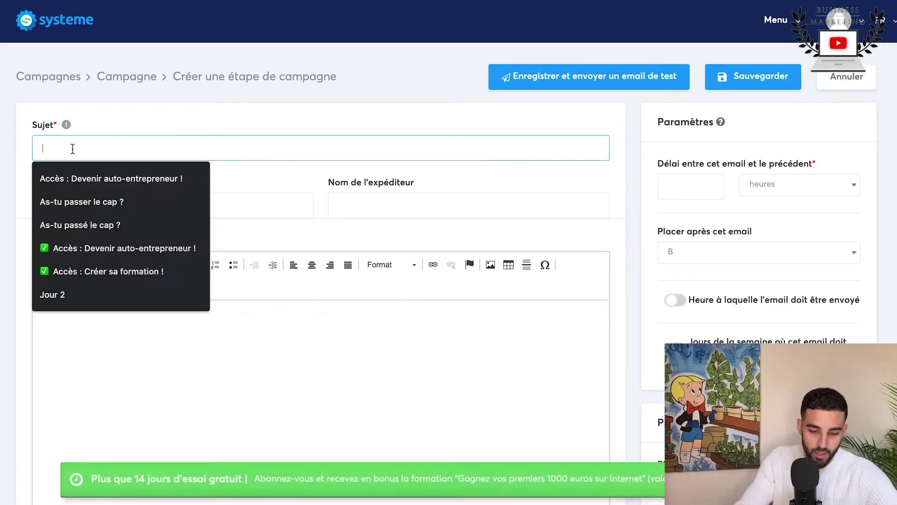
{"action": "type", "text": "C"}
{"action": "left_click", "coordinate": [191, 126]}
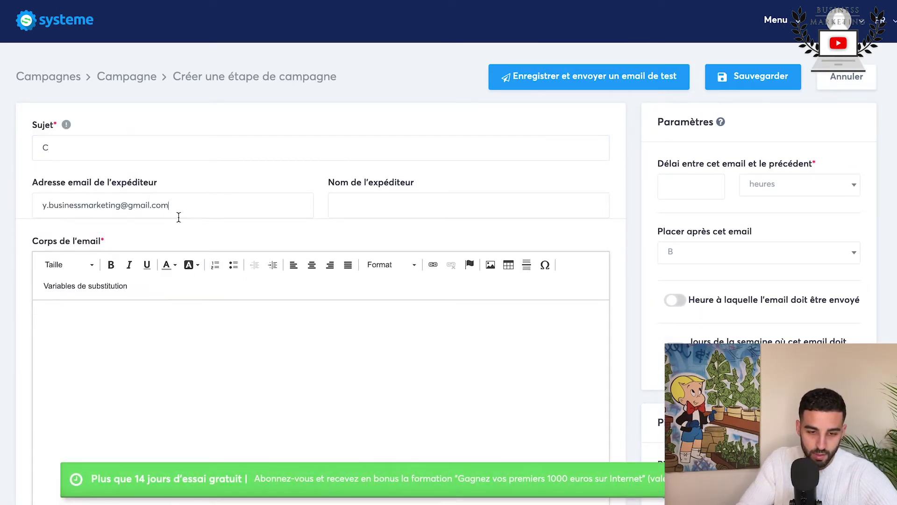
Replace the domain of email C's sender address with the Hotmail domain used for email B.
{"action": "left_click_drag", "start_coordinate": [178, 217], "coordinate": [131, 206]}
{"action": "type", "text": "hotm"}
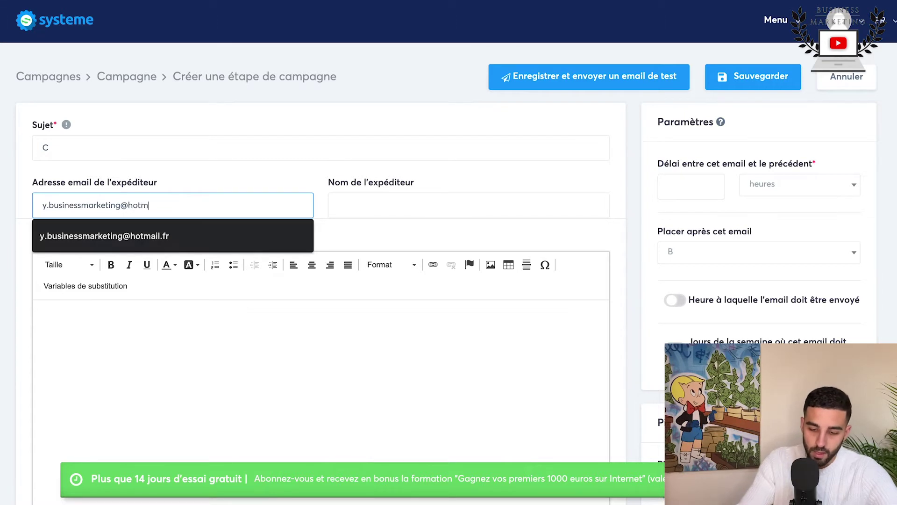
{"action": "type", "text": "ail.f"}
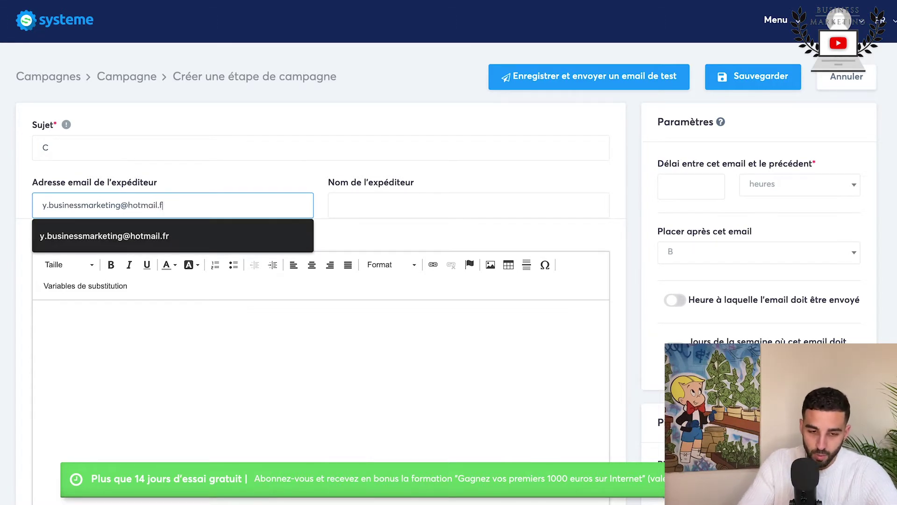
{"action": "type", "text": "r"}
Use the same saved sender name as in email B and write "c" as the email body.
{"action": "left_click", "coordinate": [360, 197]}
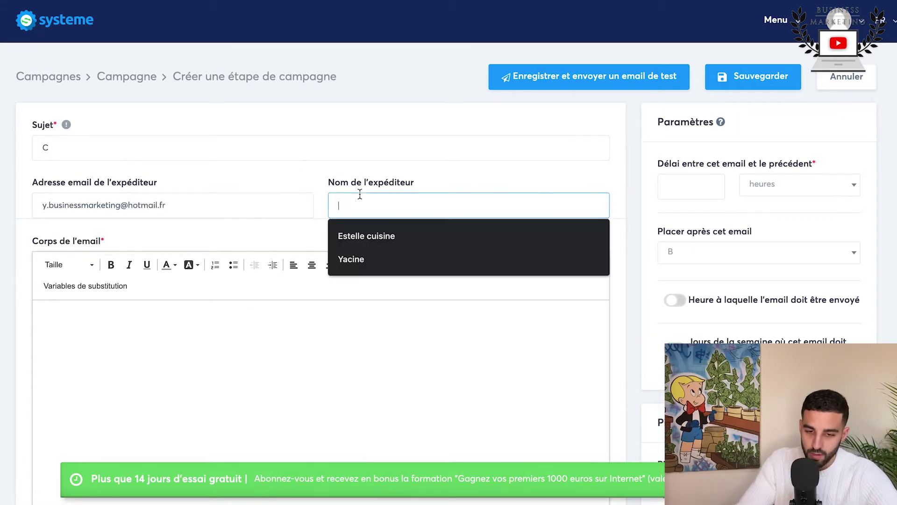
{"action": "left_click", "coordinate": [356, 235]}
{"action": "left_click", "coordinate": [348, 332]}
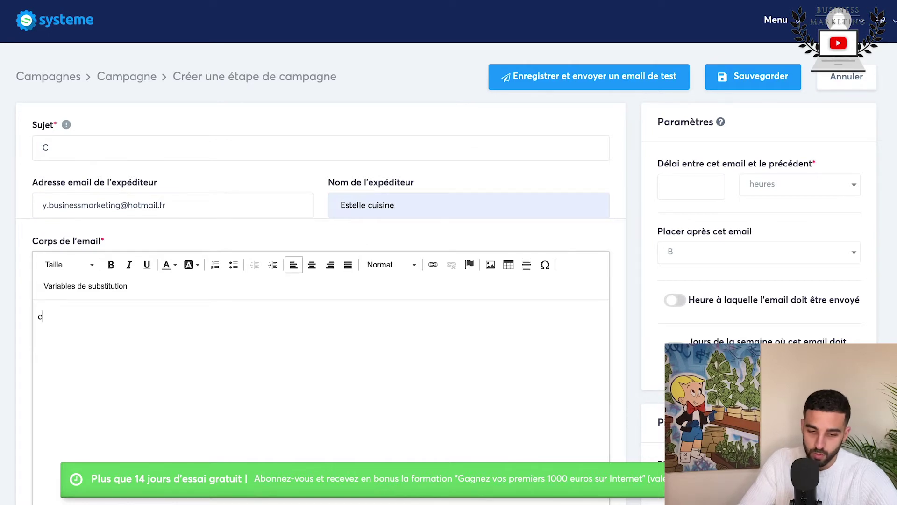
Place email C after email B and set the delay from the previous email to 2 days (jours).
{"action": "left_click", "coordinate": [704, 252]}
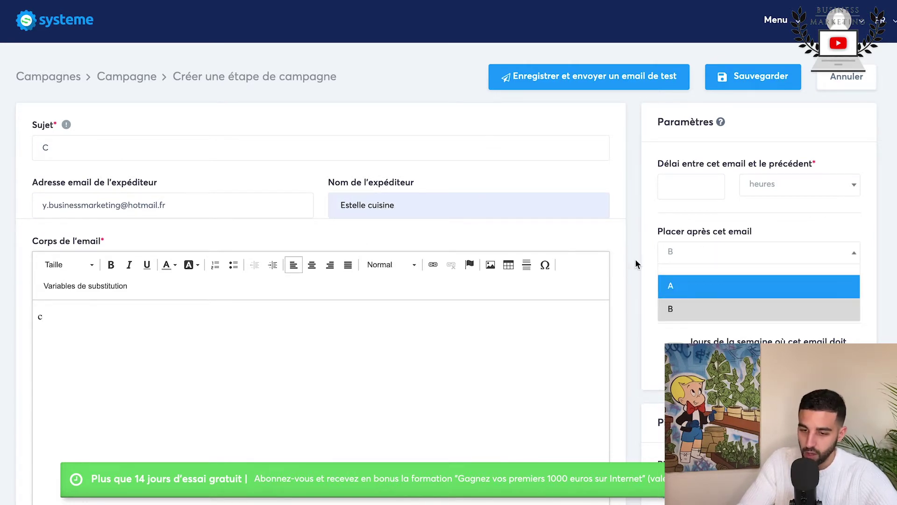
{"action": "left_click", "coordinate": [687, 312]}
{"action": "left_click", "coordinate": [711, 189]}
{"action": "type", "text": "2"}
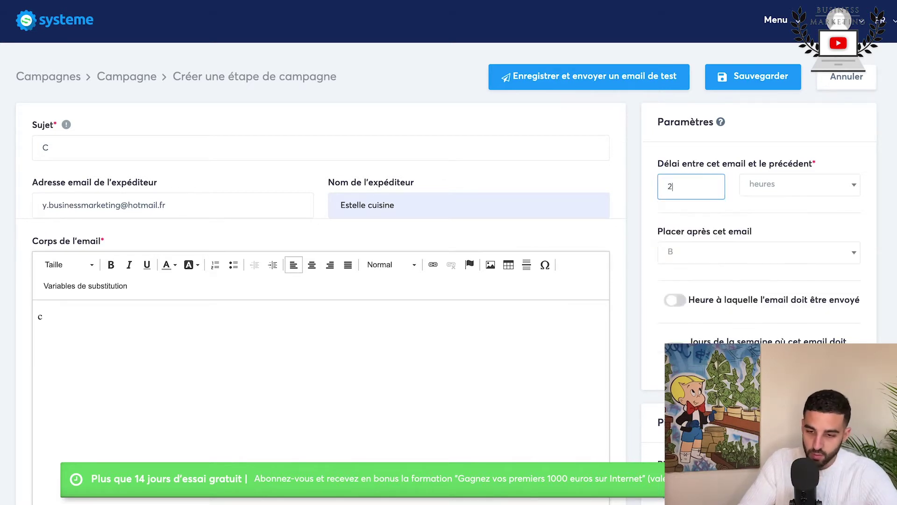
{"action": "left_click", "coordinate": [803, 193]}
{"action": "left_click", "coordinate": [782, 226]}
Try restricting email C to specific days of the week.
{"action": "scroll", "coordinate": [784, 301], "scroll_direction": "down", "scroll_amount": 3}
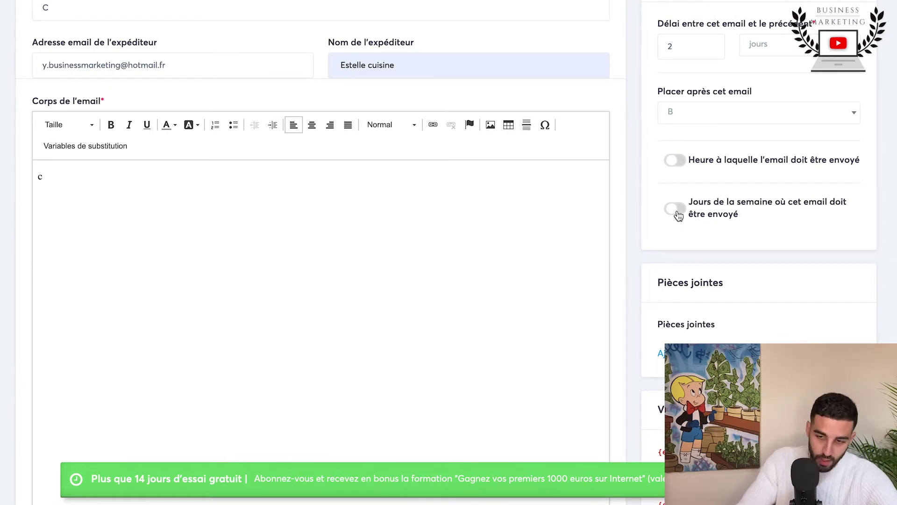
{"action": "left_click", "coordinate": [676, 209]}
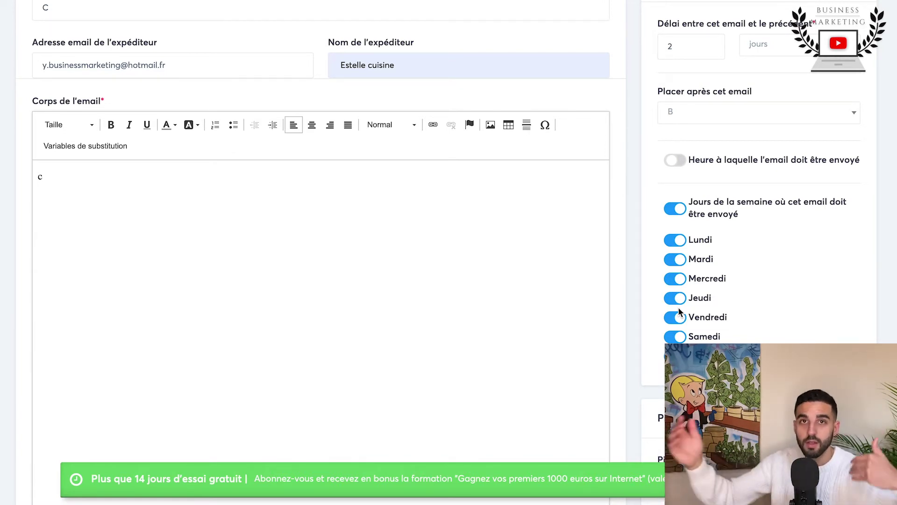
{"action": "left_click", "coordinate": [676, 209]}
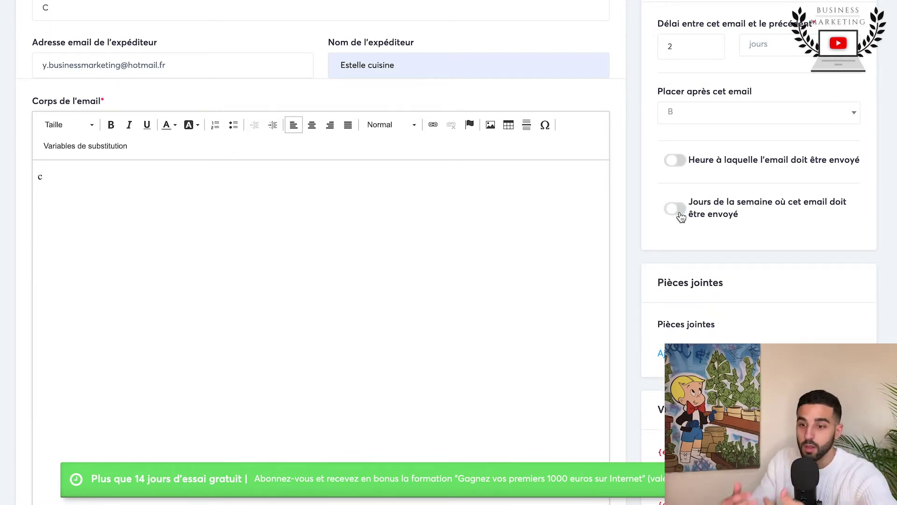
Keep B as the preceding email for email C and save the campaign step.
{"action": "scroll", "coordinate": [681, 216], "scroll_direction": "up", "scroll_amount": 3}
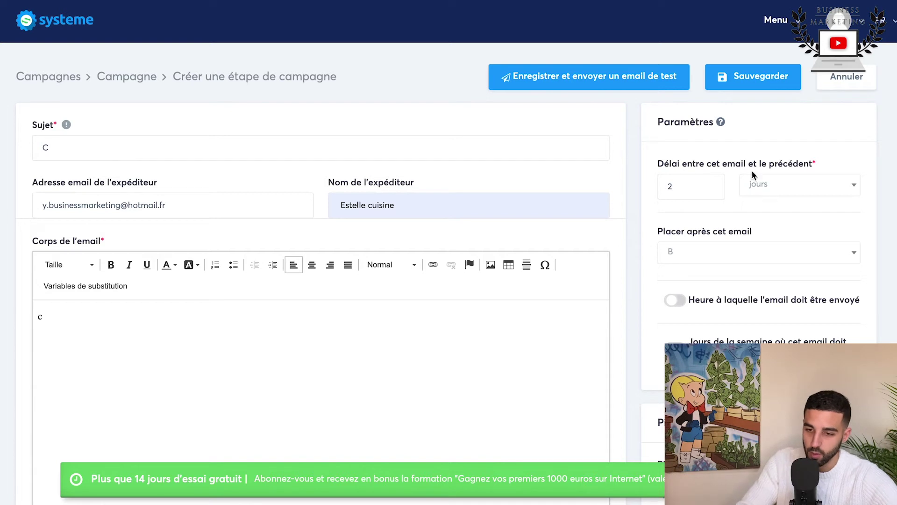
{"action": "left_click", "coordinate": [688, 261]}
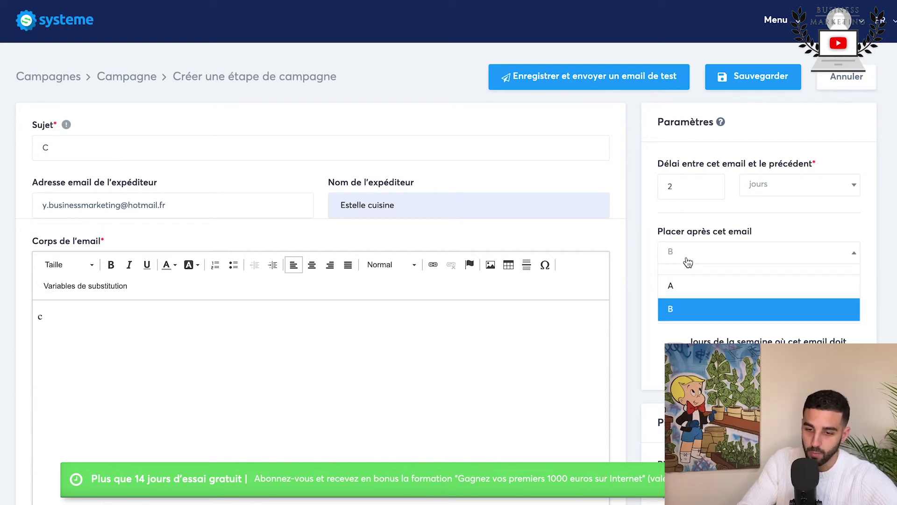
{"action": "left_click", "coordinate": [688, 261]}
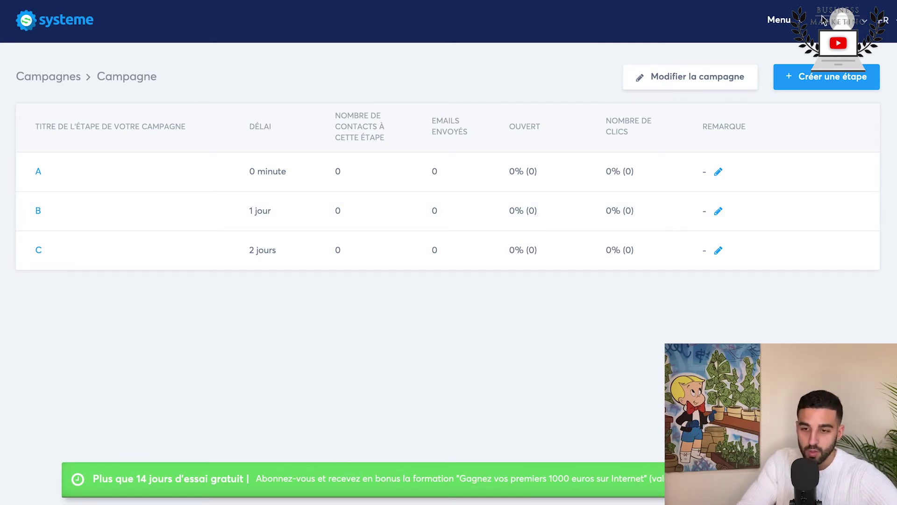
Create a sales funnel named "c" of the audience-building type (Construisez votre audience).
{"action": "left_click", "coordinate": [794, 20]}
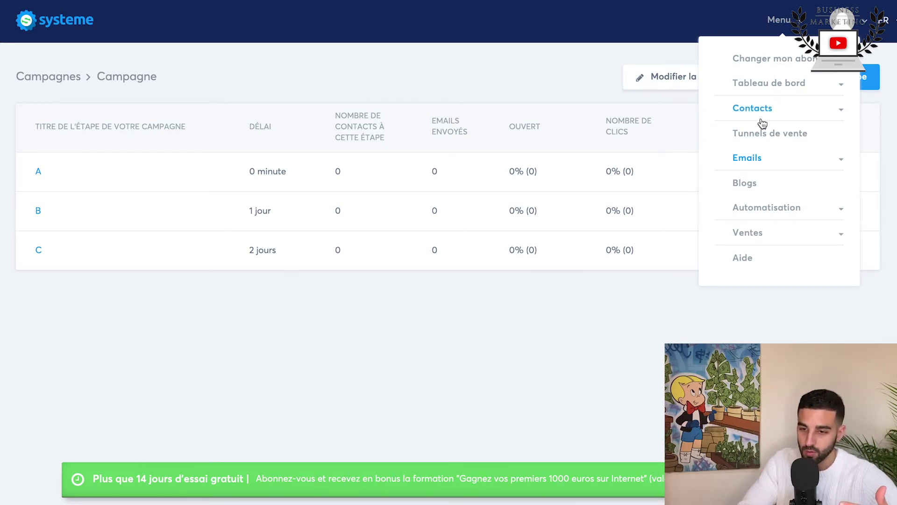
{"action": "left_click", "coordinate": [765, 134]}
{"action": "left_click", "coordinate": [831, 84]}
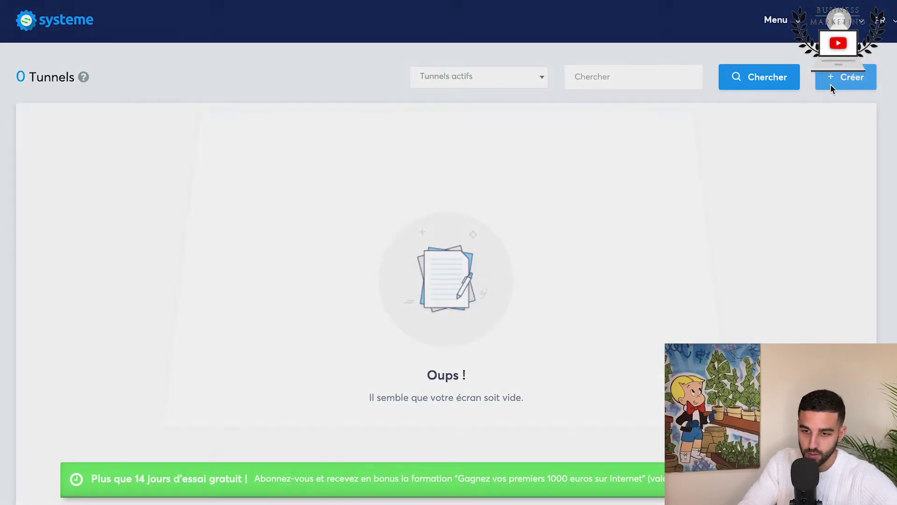
{"action": "left_click", "coordinate": [261, 266]}
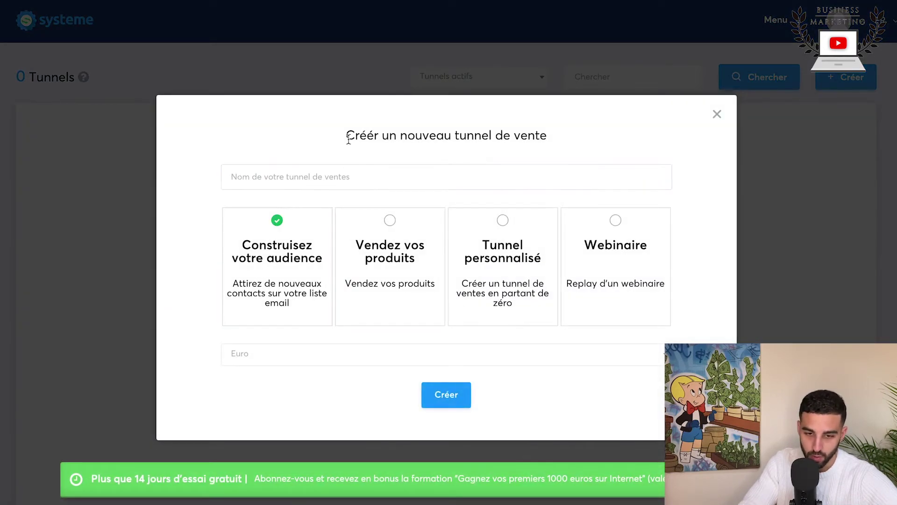
{"action": "left_click", "coordinate": [322, 186]}
{"action": "type", "text": "c"}
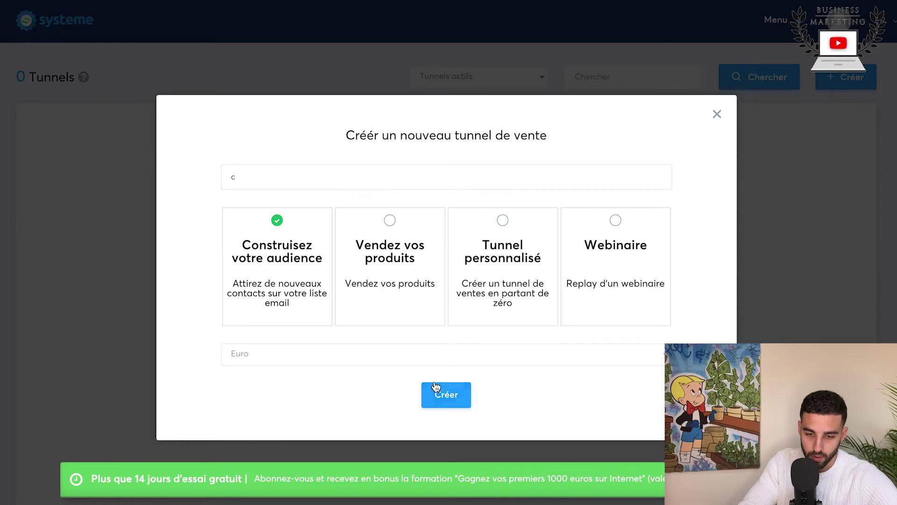
{"action": "left_click", "coordinate": [436, 387]}
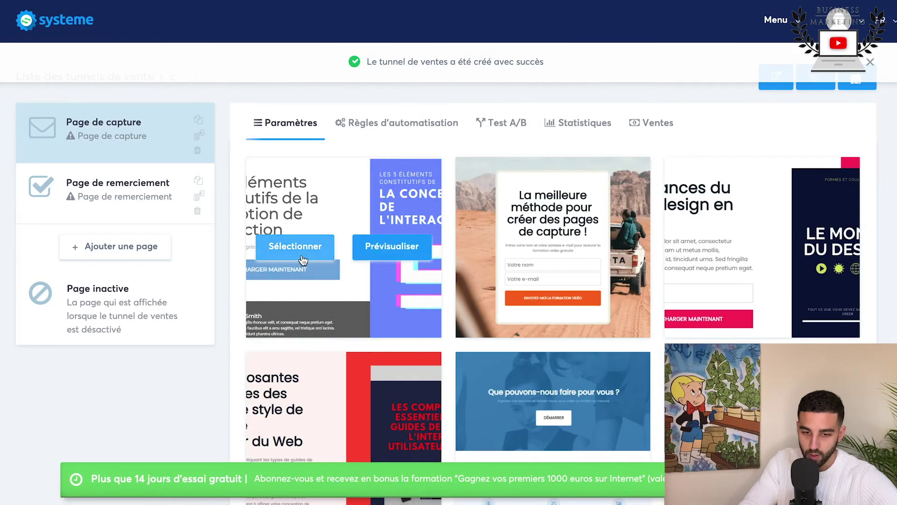
Apply the first template to the funnel's capture page and open that page's automation rules.
{"action": "left_click", "coordinate": [302, 258]}
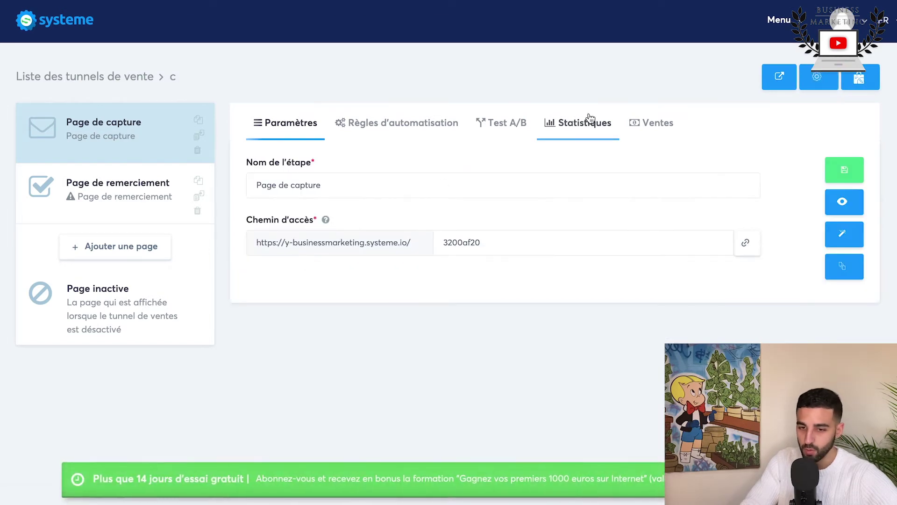
{"action": "left_click", "coordinate": [392, 121]}
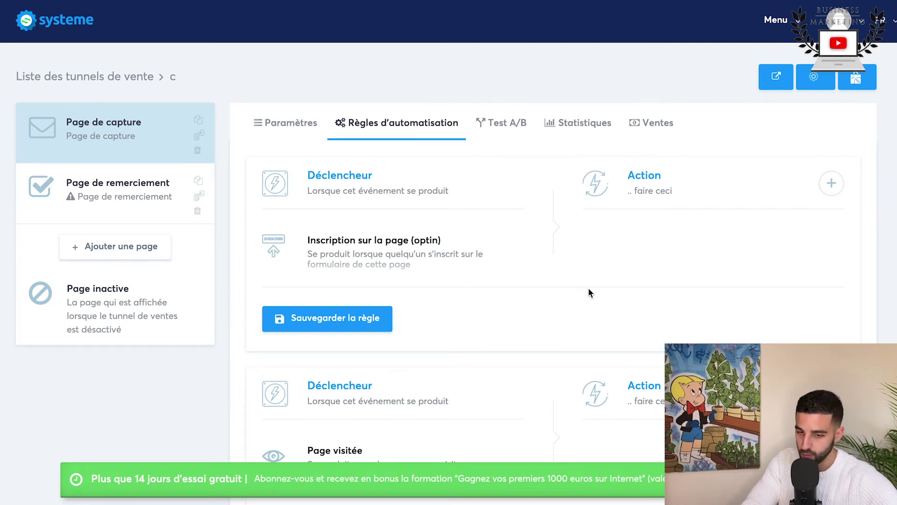
Try an add-tag action (Ajouter un tag) on the capture page's opt-in automation rule.
{"action": "left_click", "coordinate": [832, 183]}
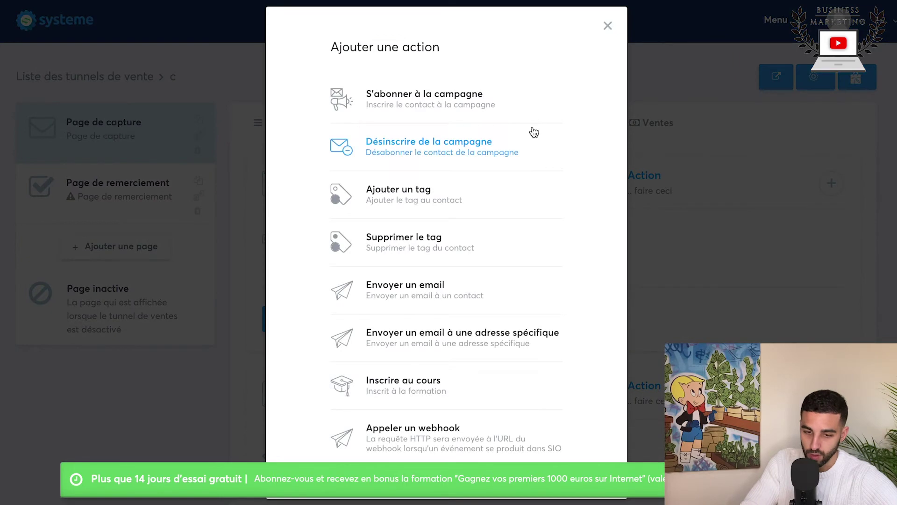
{"action": "left_click", "coordinate": [443, 202]}
{"action": "left_click", "coordinate": [690, 299]}
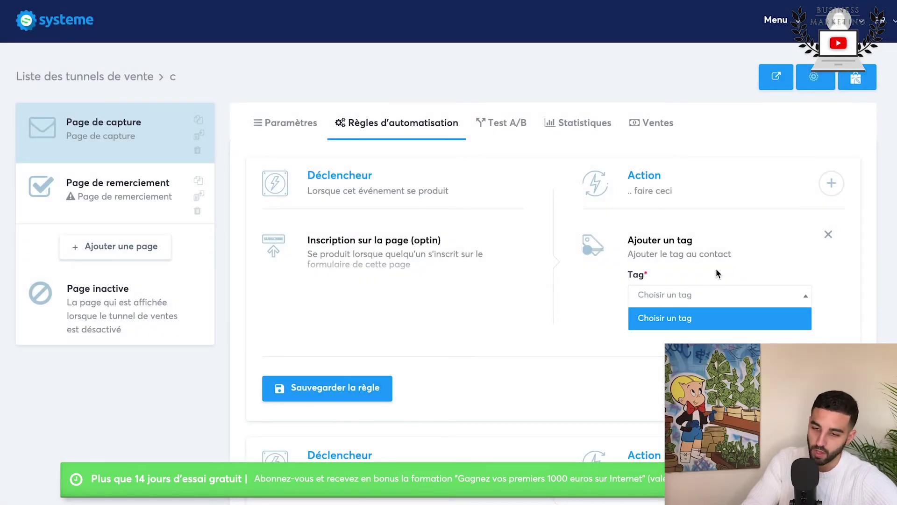
{"action": "left_click", "coordinate": [653, 324]}
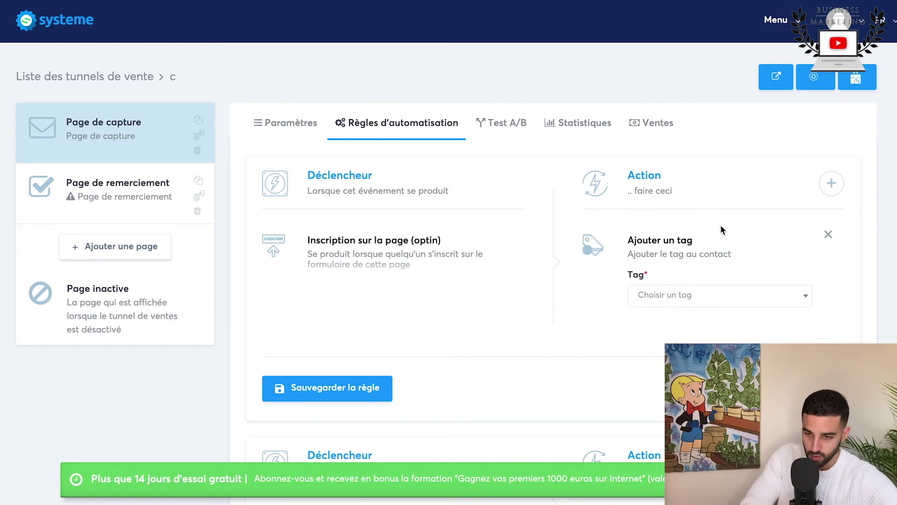
{"action": "left_click", "coordinate": [828, 234]}
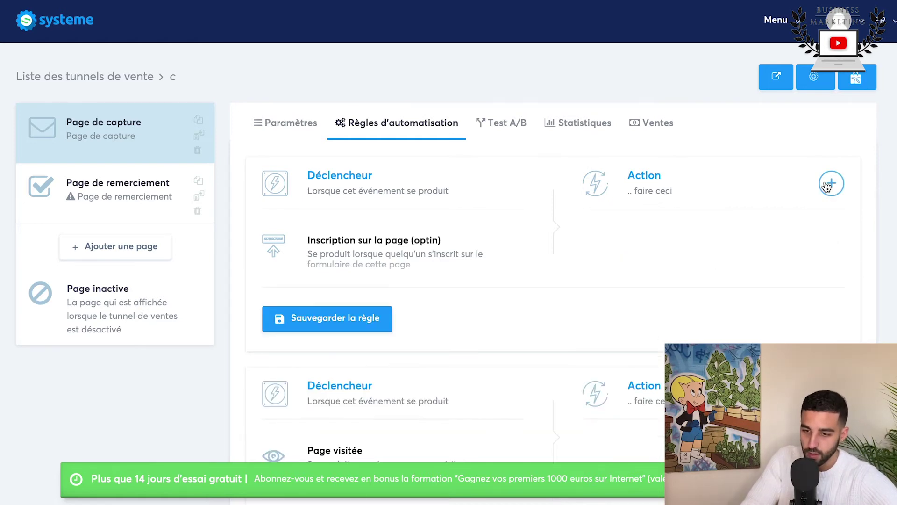
Open the choice of actions for the capture page's opt-in automation rule.
{"action": "left_click", "coordinate": [832, 183]}
{"action": "scroll", "coordinate": [425, 164], "scroll_direction": "down", "scroll_amount": 2}
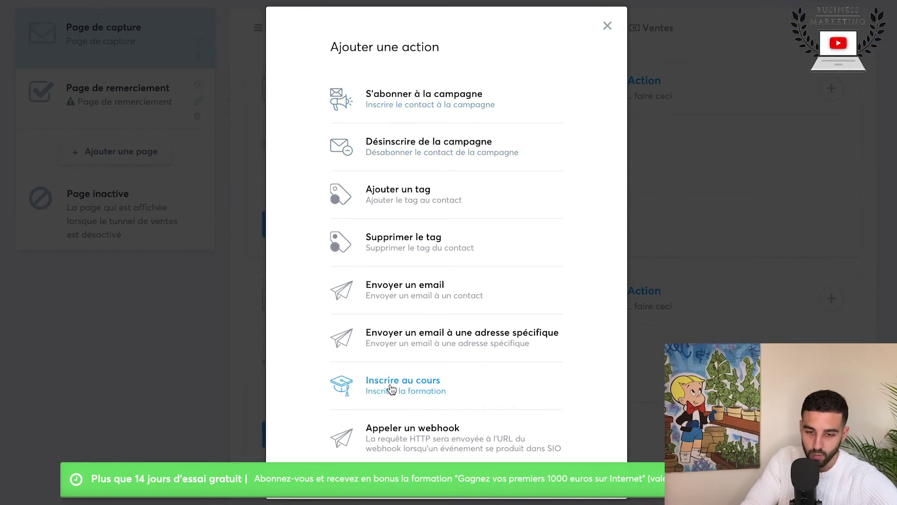
{"action": "scroll", "coordinate": [403, 279], "scroll_direction": "down", "scroll_amount": 1}
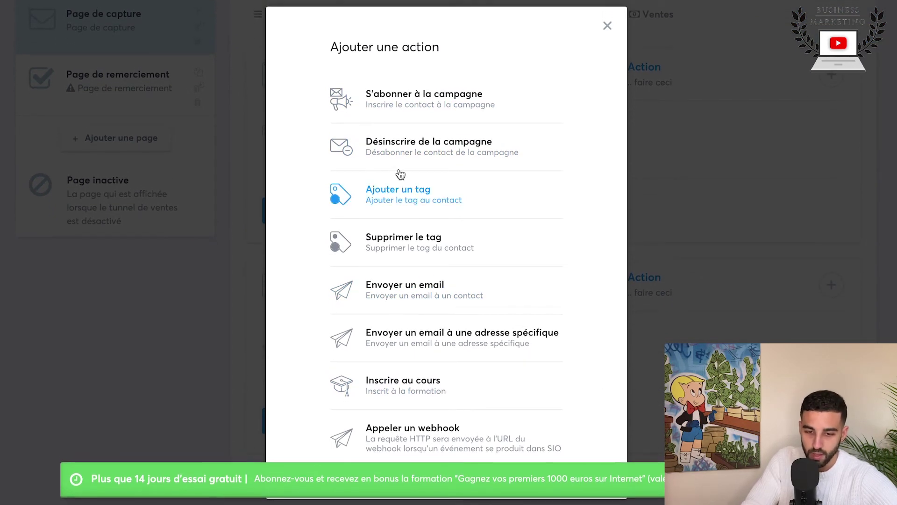